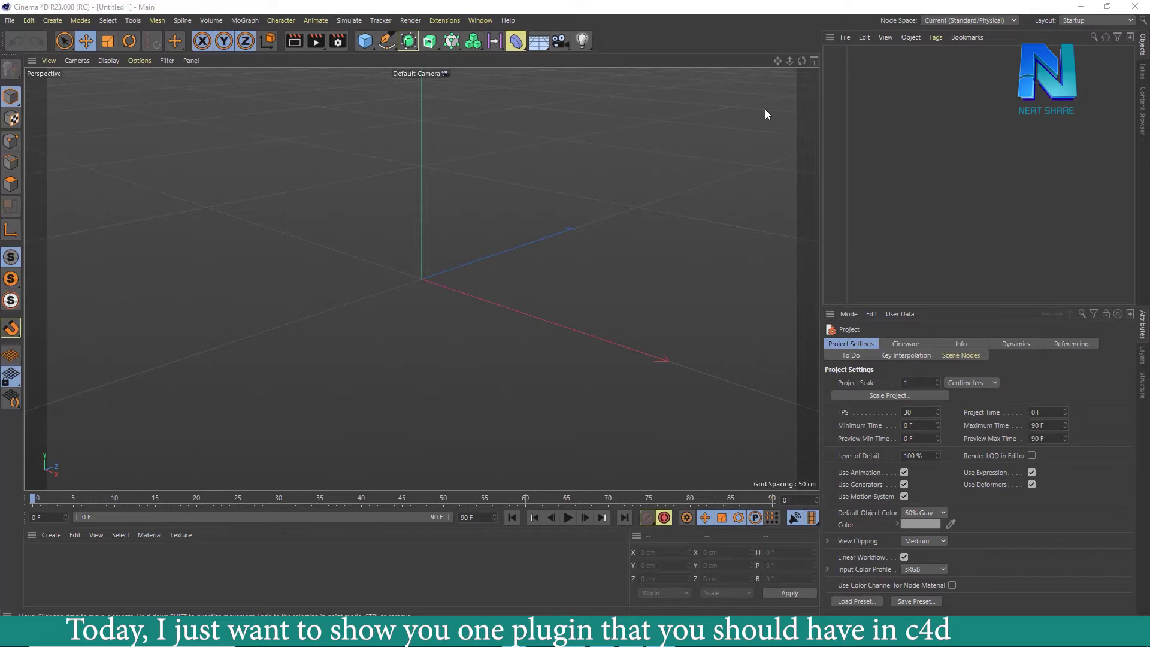
# Orbit, pan and zoom the viewport of the empty scene.
pyautogui.moveTo(804, 60); pyautogui.dragTo(803, 61)
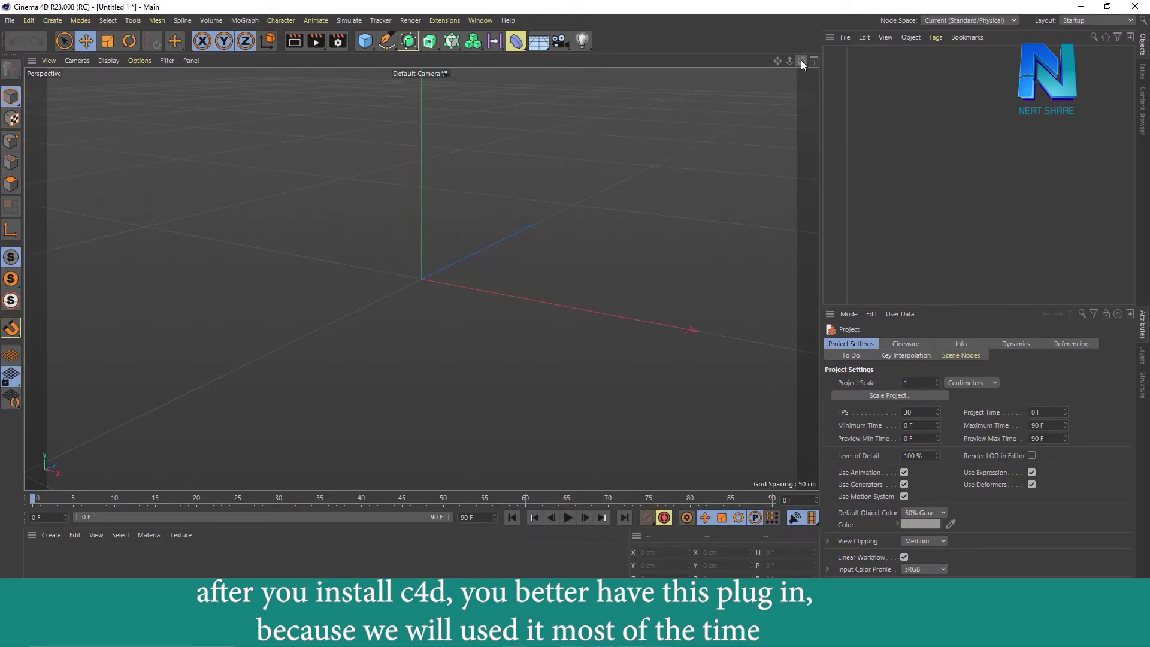
pyautogui.moveTo(776, 61); pyautogui.dragTo(773, 80)
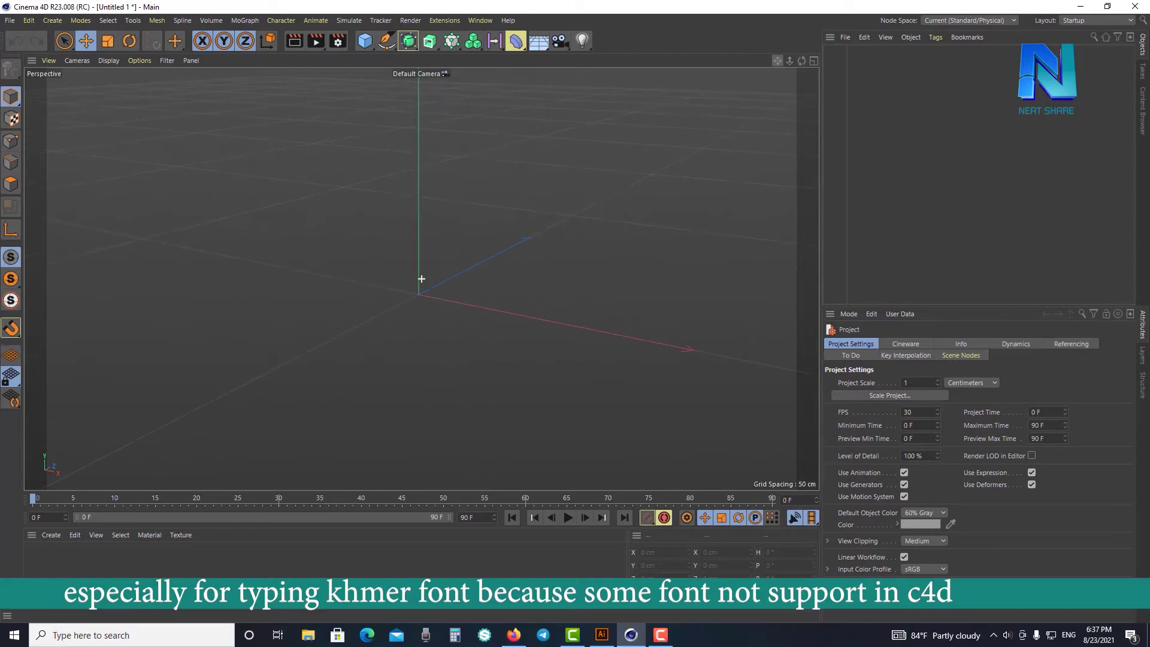
pyautogui.scroll(2, 421, 277)
pyautogui.scroll(1, 421, 277)
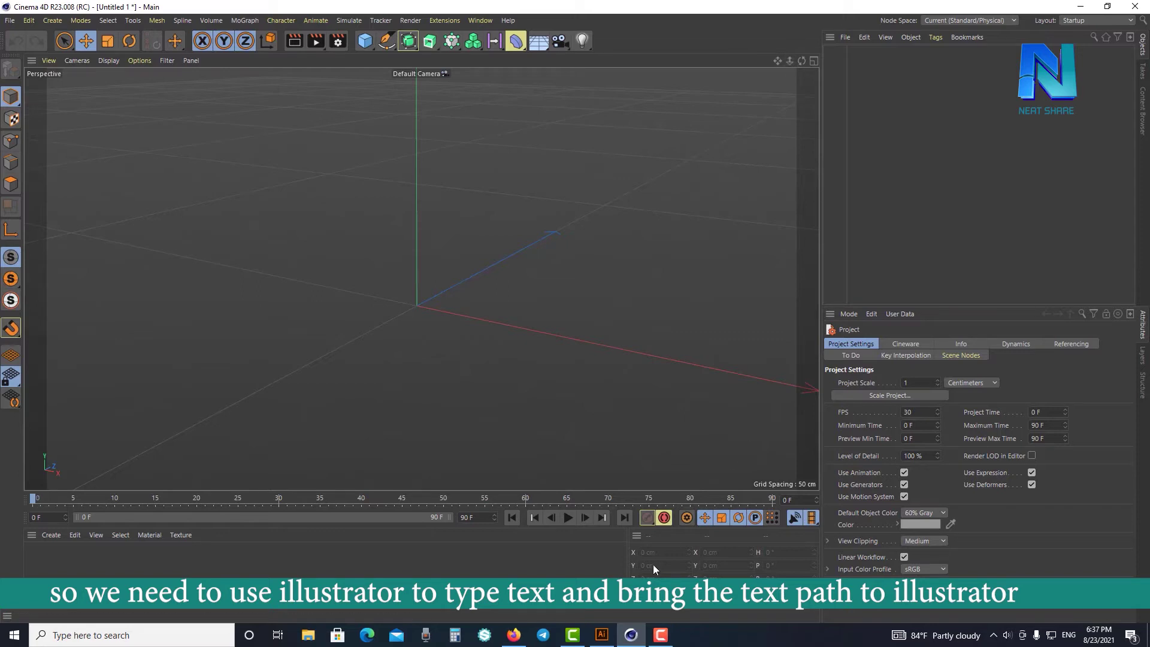
# Review the Khmer text in Illustrator, then open and dismiss Cinema 4D's merge options.
pyautogui.click(601, 639)
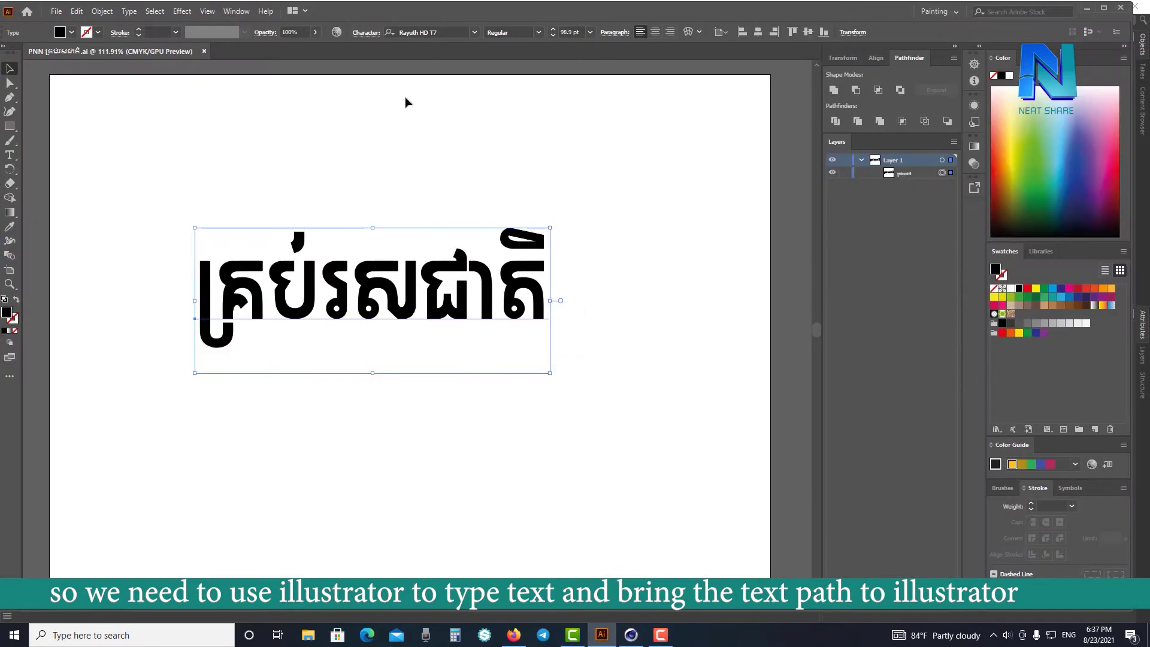
pyautogui.click(1087, 9)
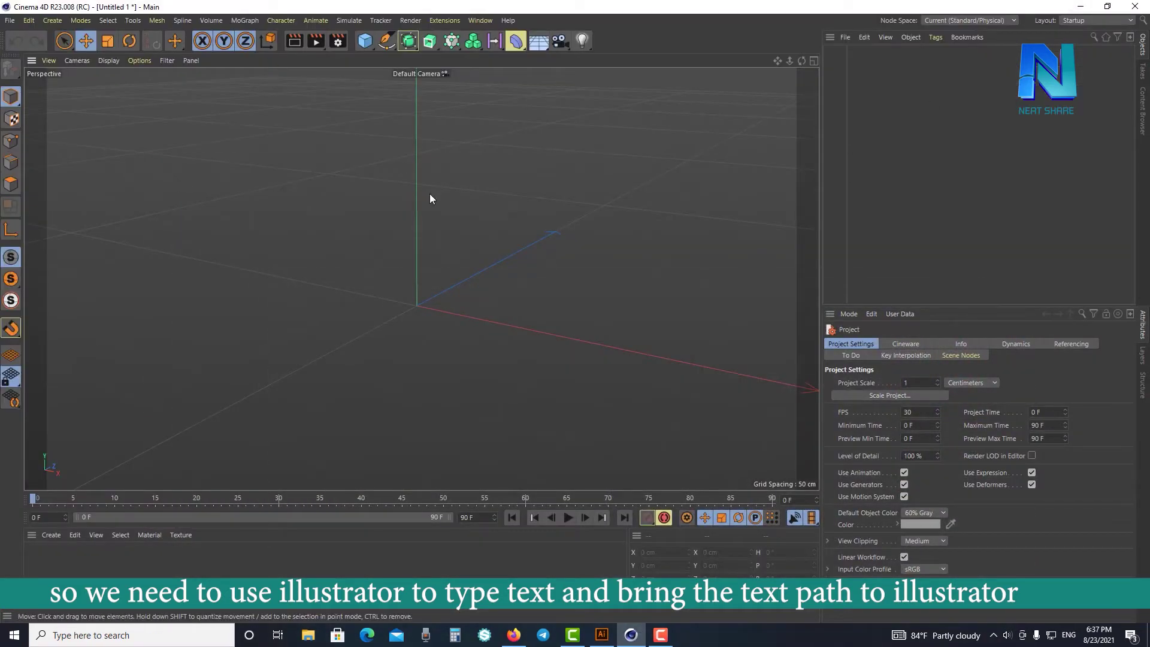
pyautogui.moveTo(601, 635)
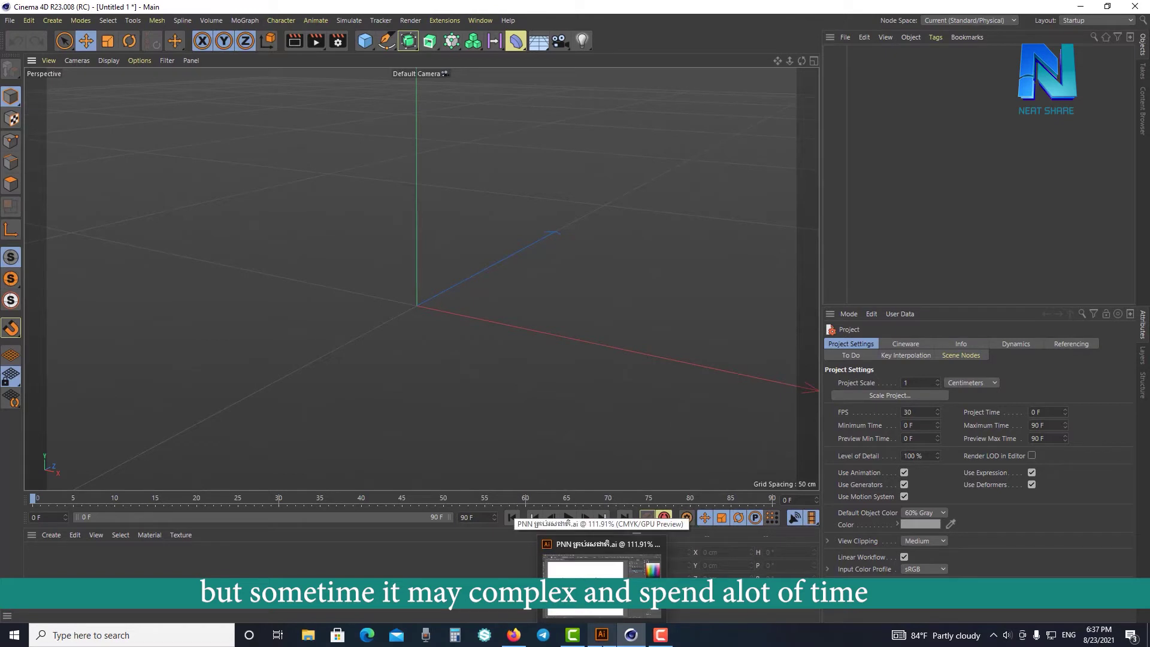
pyautogui.click(601, 575)
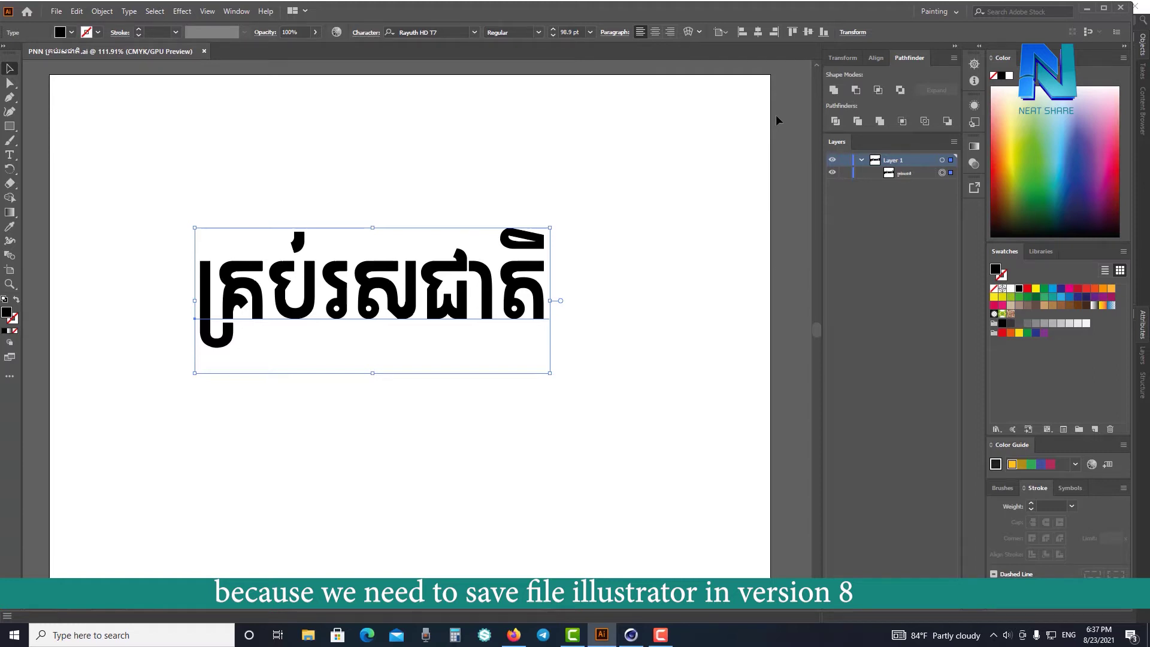
pyautogui.click(1086, 10)
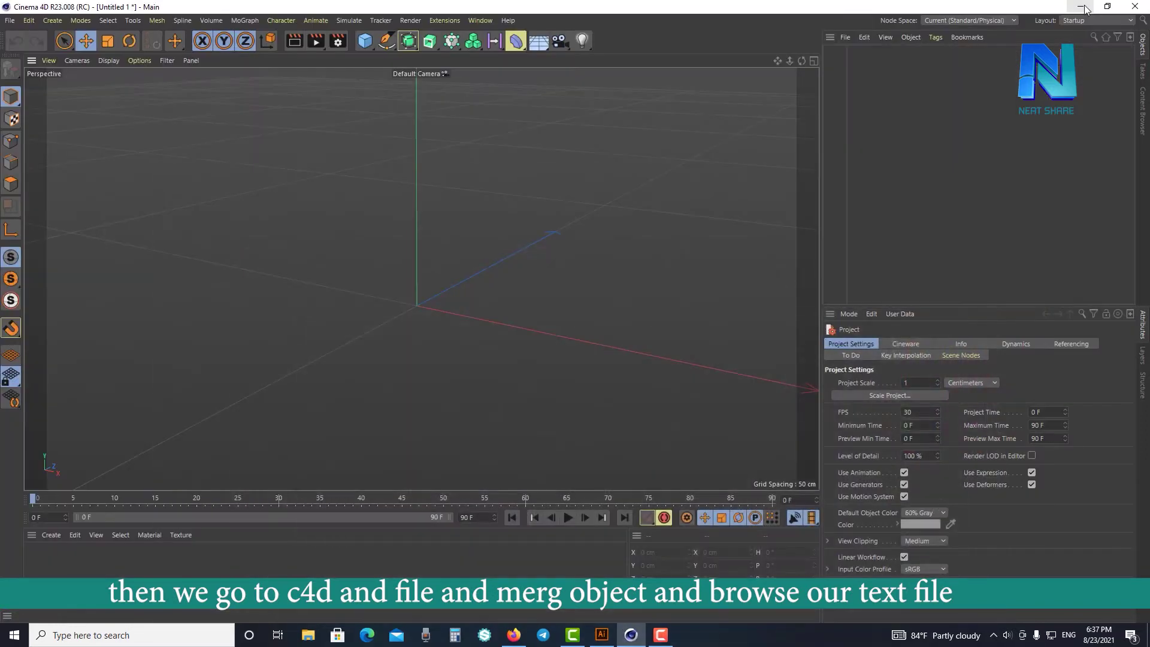
pyautogui.click(853, 37)
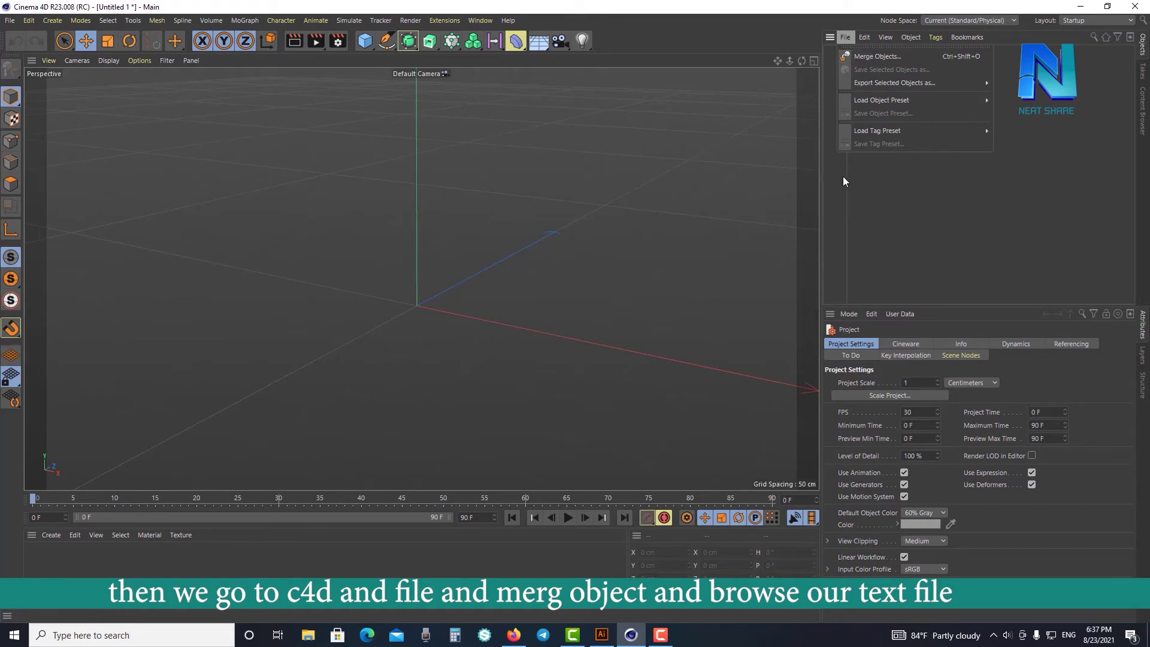
pyautogui.click(904, 213)
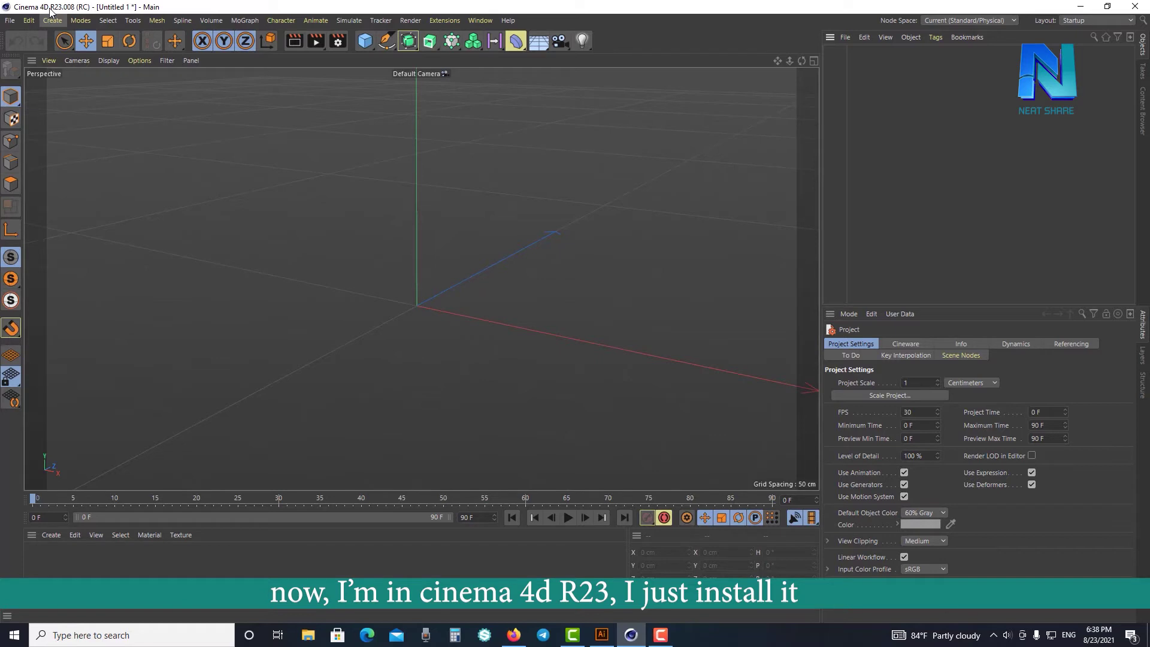
# Check the Extensions menu, then quit Cinema 4D without saving the untitled scene.
pyautogui.click(446, 20)
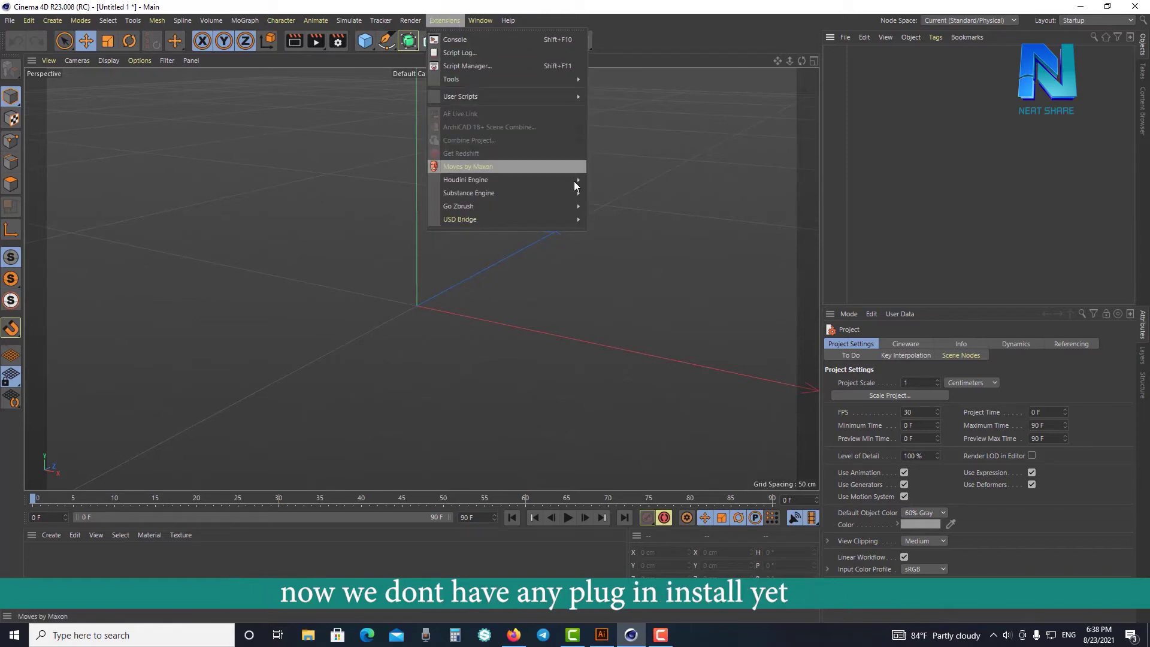
pyautogui.click(584, 255)
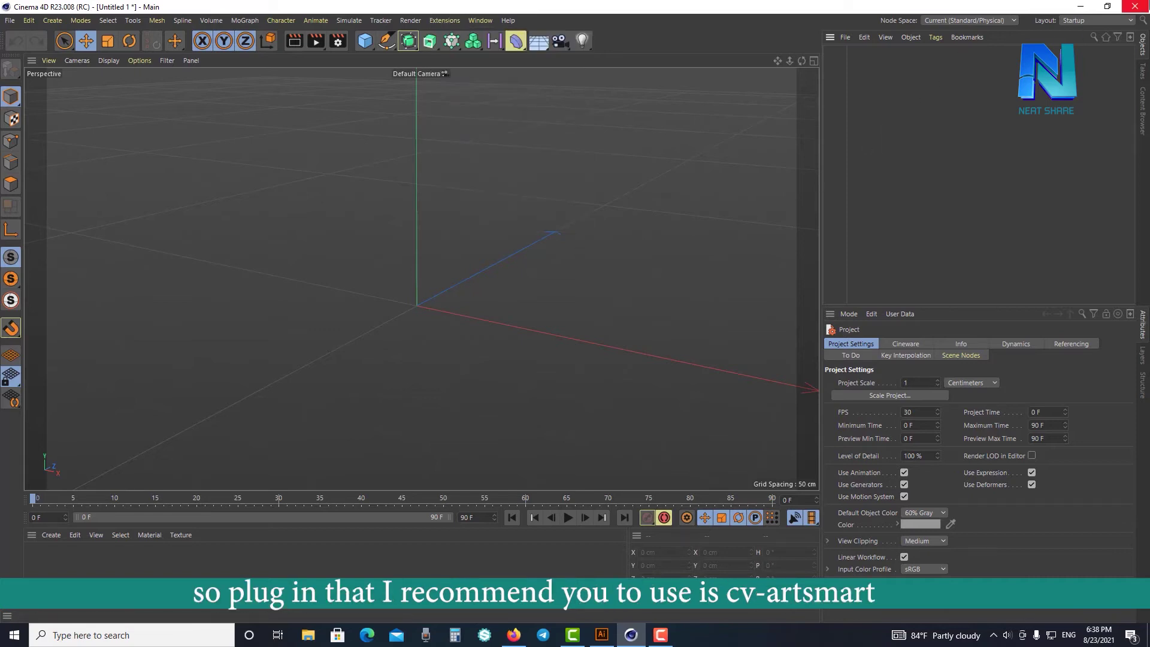
pyautogui.click(1135, 7)
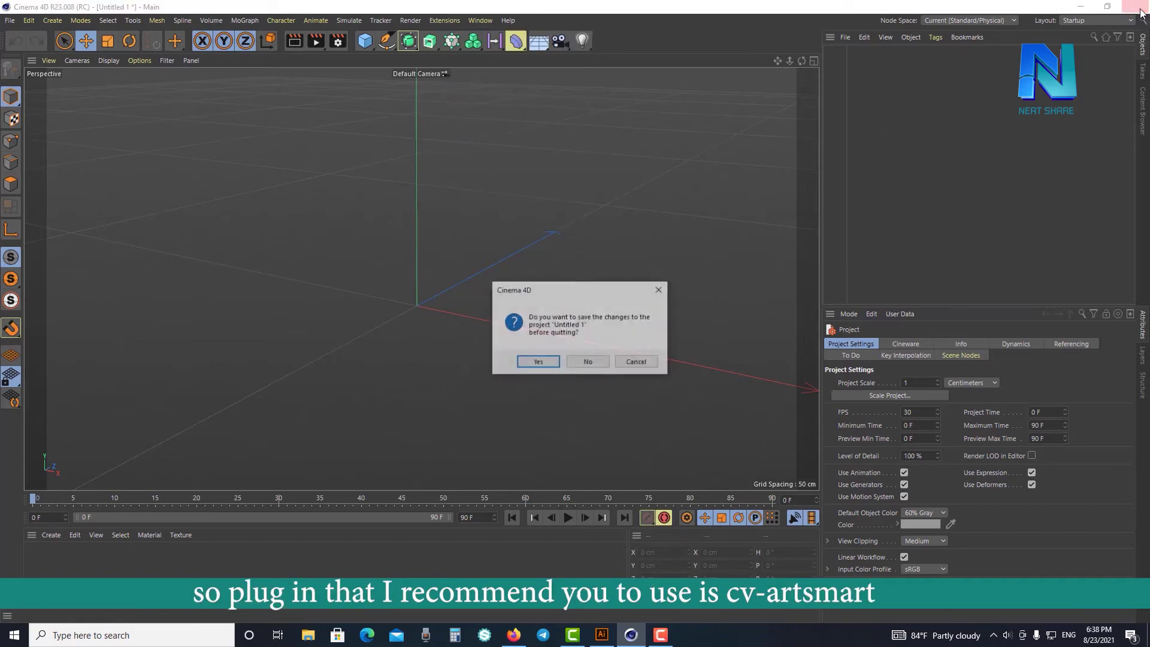
pyautogui.click(589, 362)
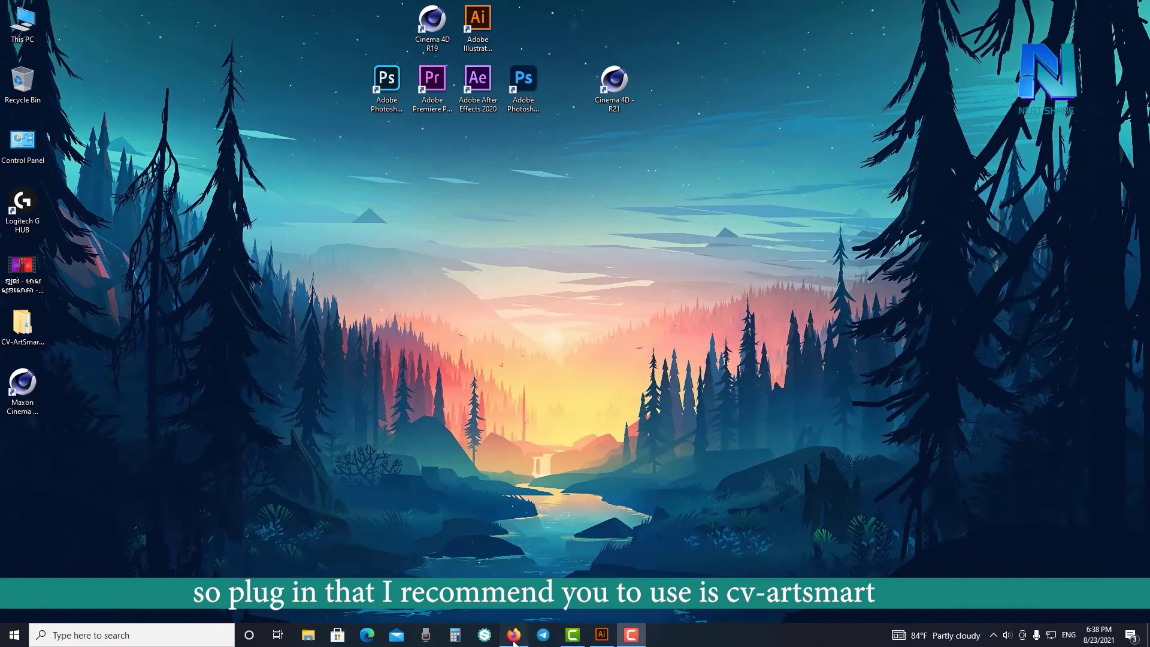
# From the 'cv artsmart' results, open Cineversity's 'CV-ArtSmart: Download and Install' in a new tab.
pyautogui.click(514, 641)
pyautogui.moveTo(158, 97); pyautogui.dragTo(97, 119)
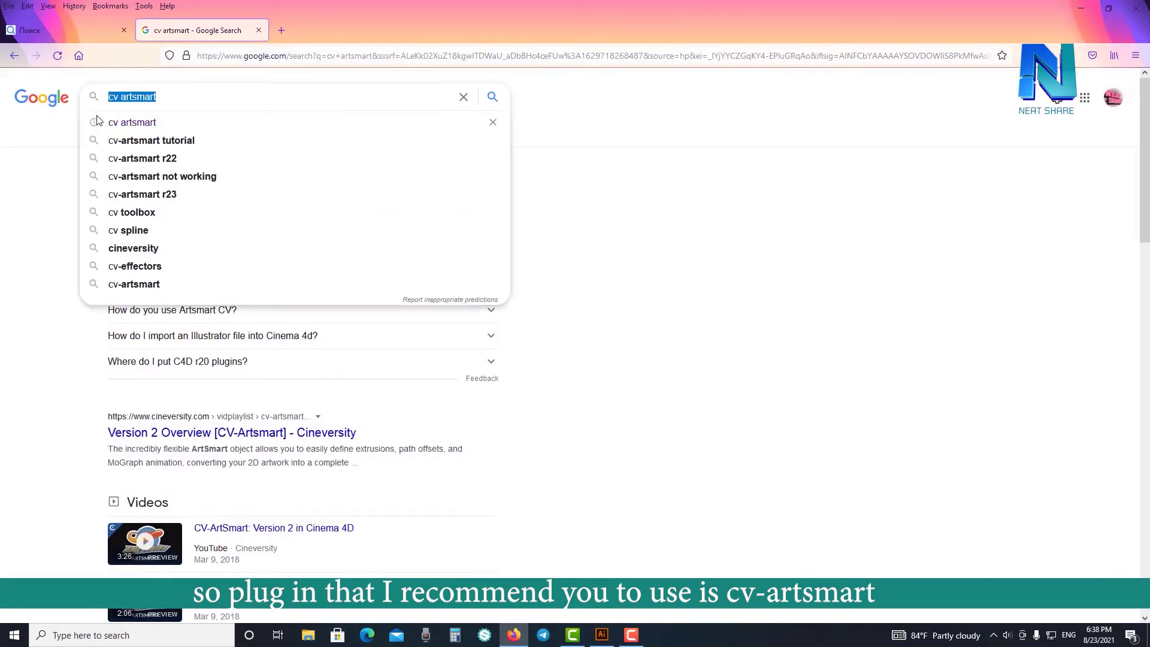
pyautogui.click(642, 199)
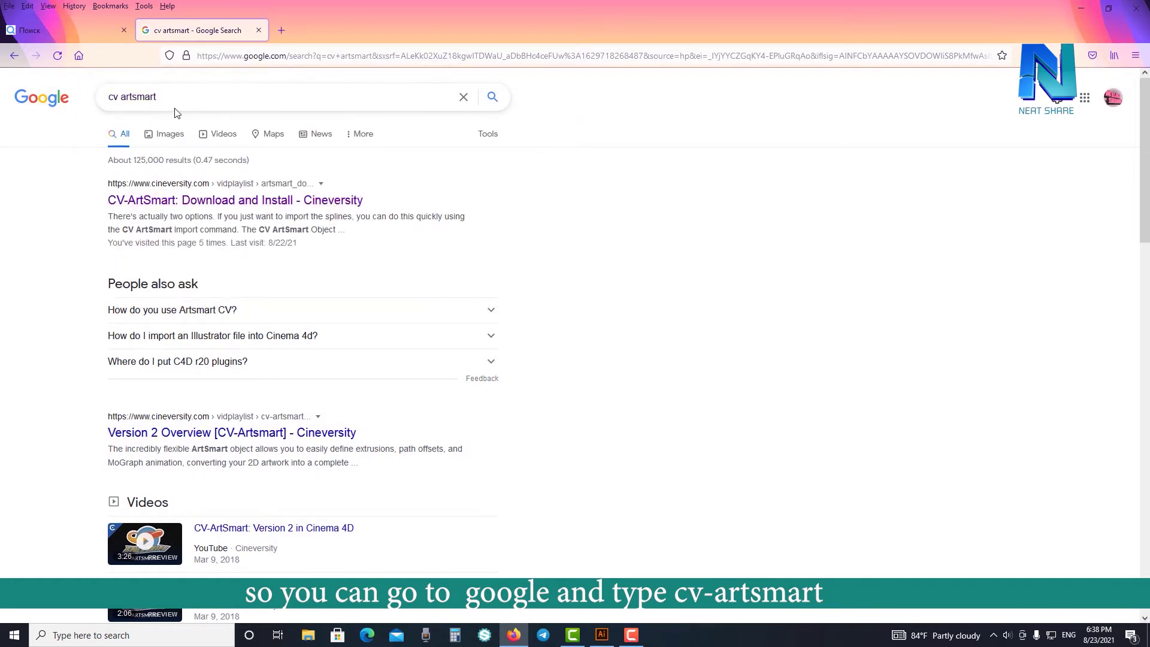
pyautogui.moveTo(158, 97); pyautogui.dragTo(107, 99)
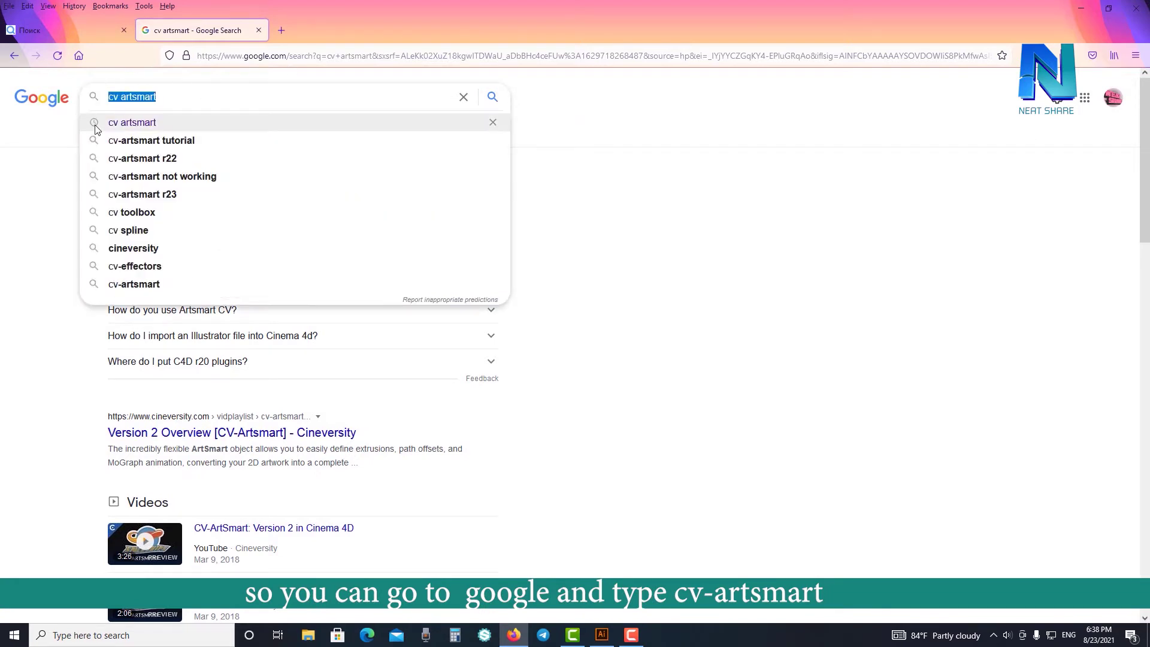
pyautogui.click(673, 224)
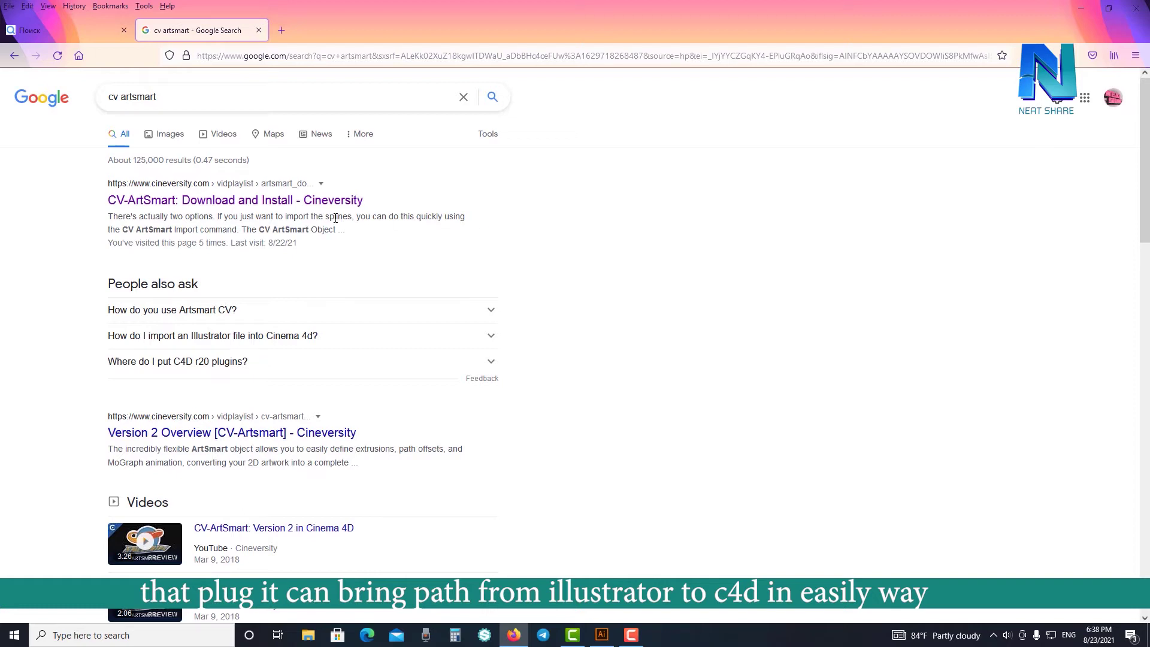
pyautogui.tripleClick(152, 97)
pyautogui.click(650, 182)
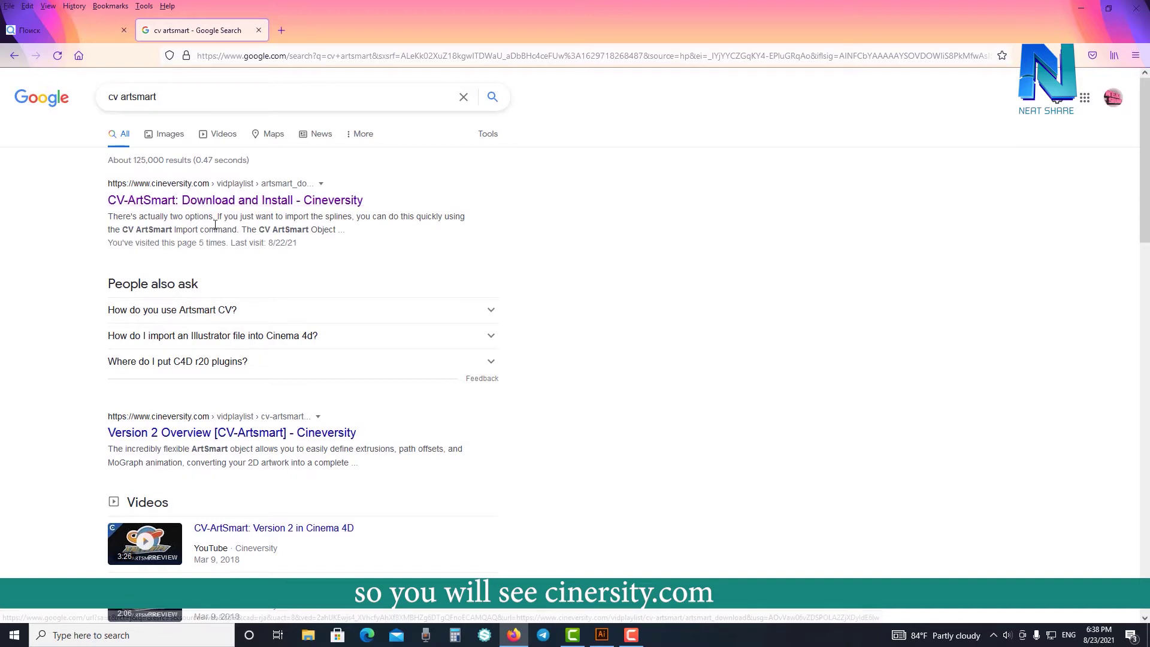
pyautogui.rightClick(239, 207)
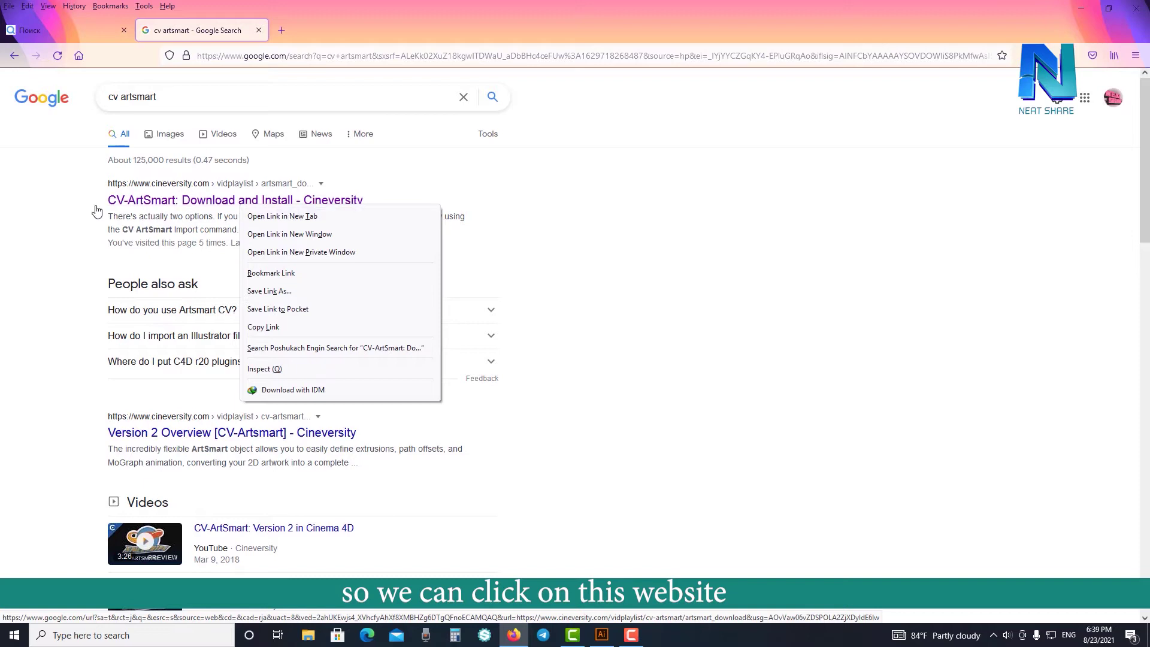
pyautogui.click(281, 216)
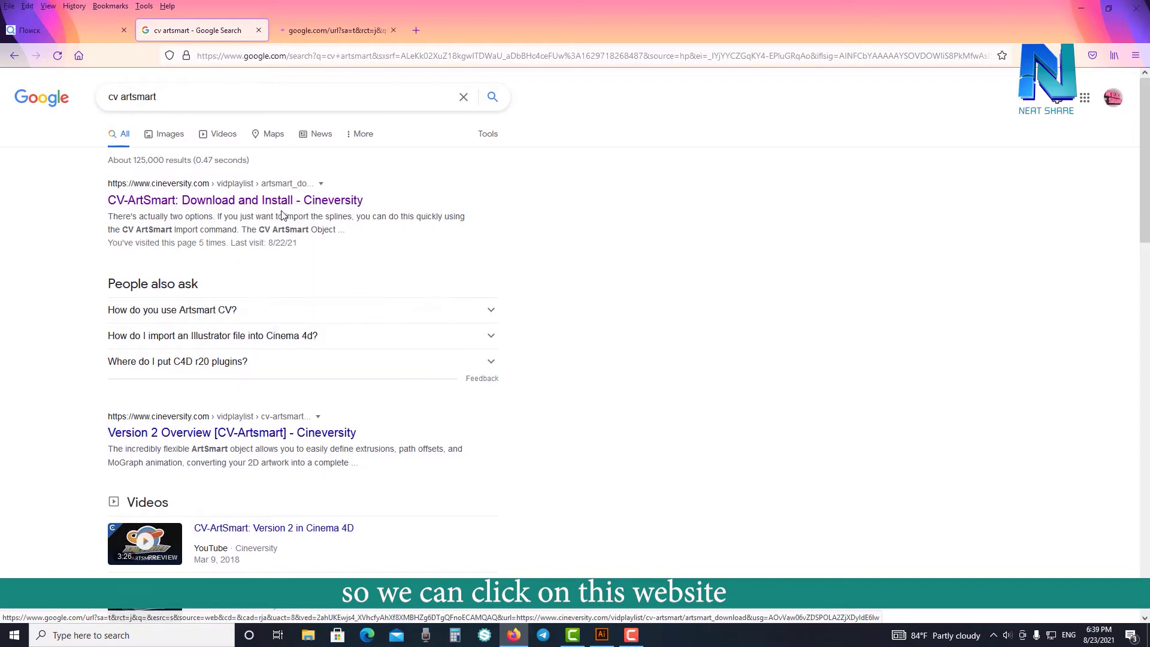
# Switch to the Cineversity CV-ArtSmart download page and scroll through it.
pyautogui.click(333, 36)
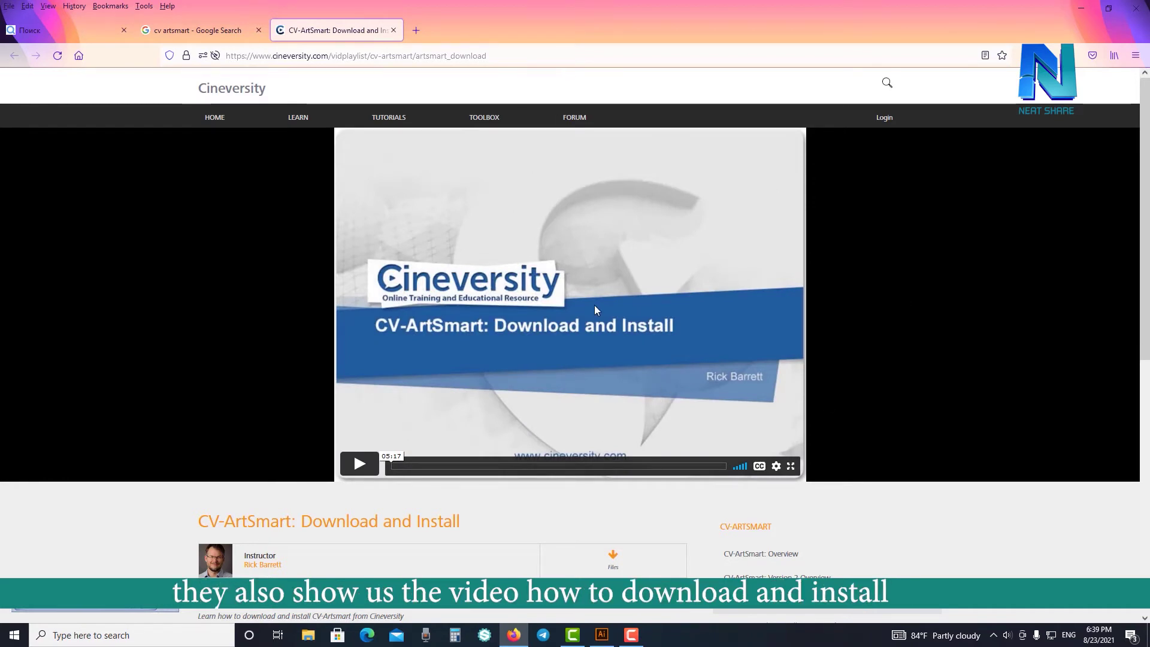
pyautogui.scroll(-2, 609, 419)
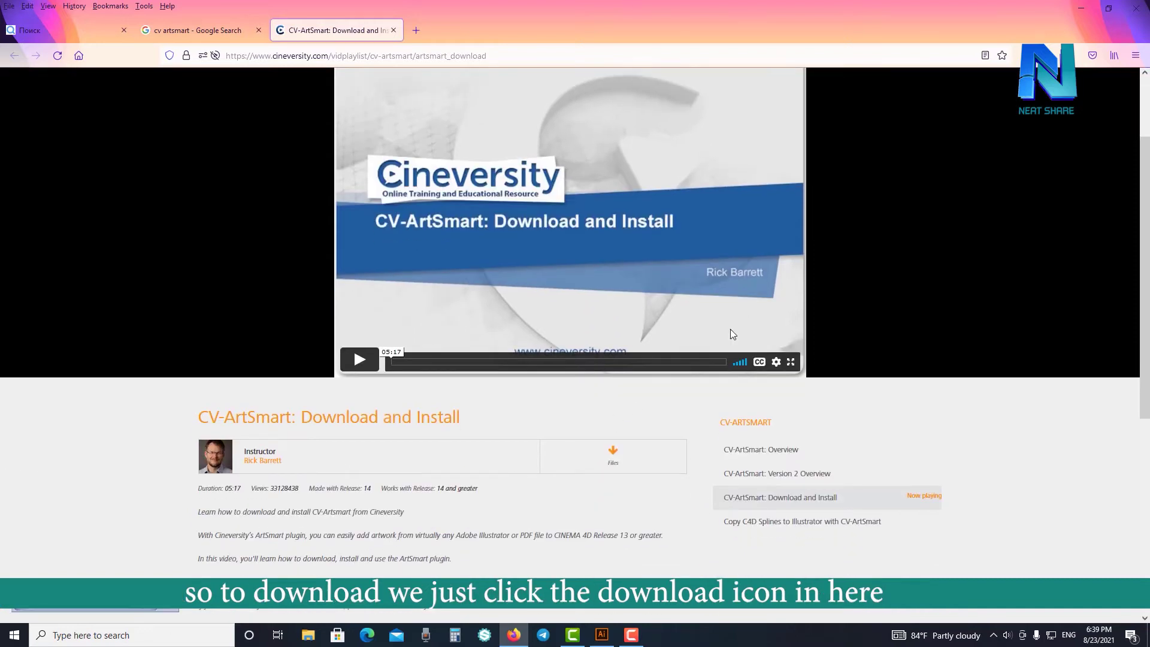
pyautogui.scroll(2, 490, 323)
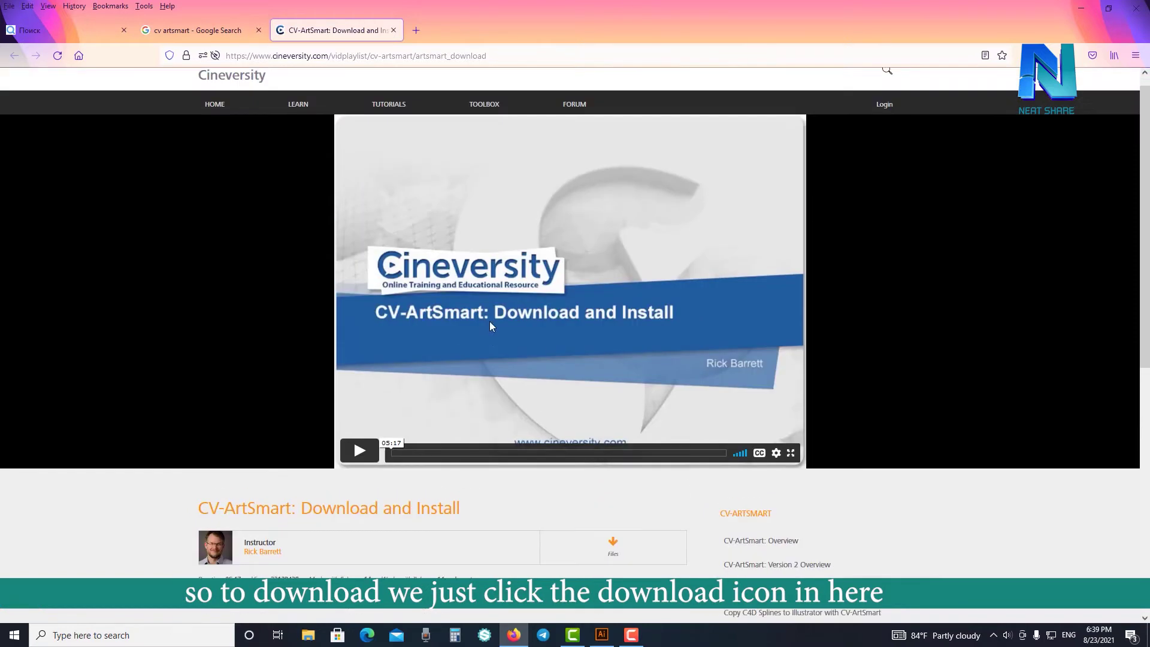
pyautogui.scroll(-1, 406, 526)
pyautogui.scroll(-1, 408, 525)
pyautogui.scroll(2, 408, 524)
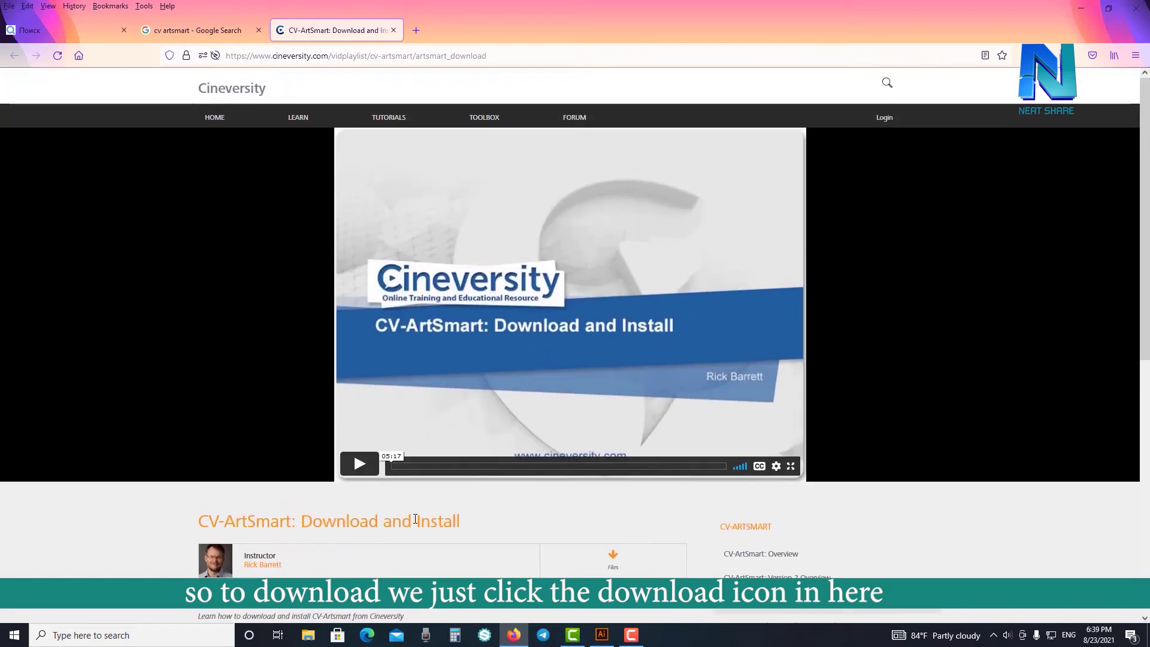
pyautogui.scroll(-2, 298, 395)
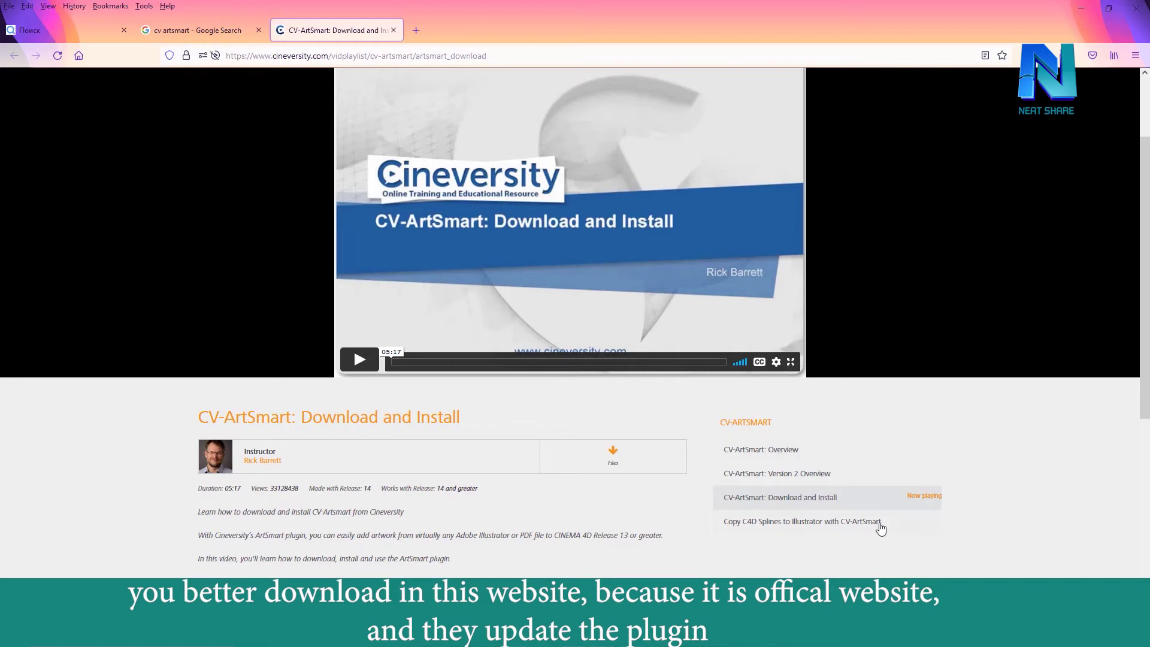
# Request the CV-ArtSmart files twice, cancelling each IDM duplicate-download prompt.
pyautogui.click(639, 473)
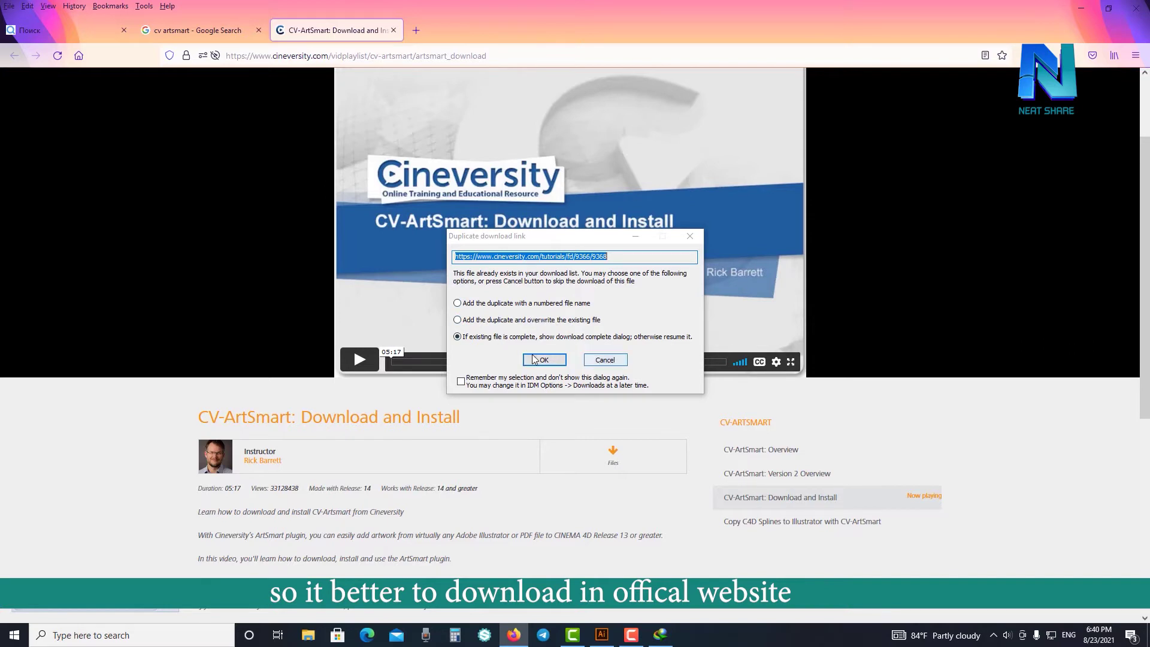
pyautogui.click(619, 363)
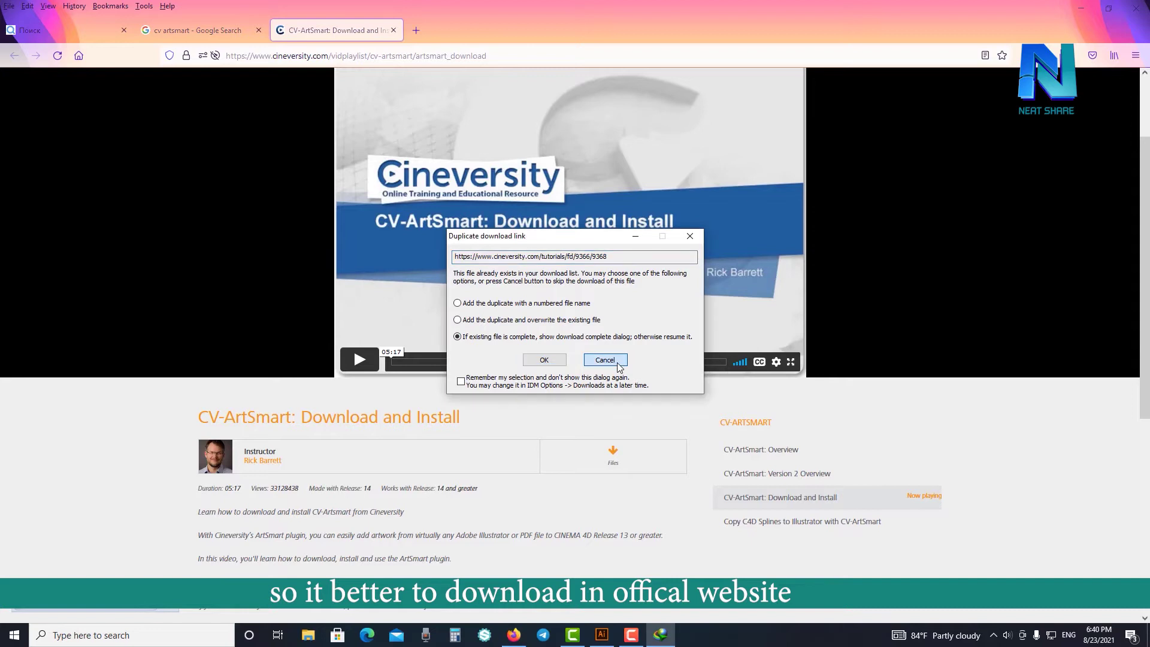
pyautogui.click(614, 361)
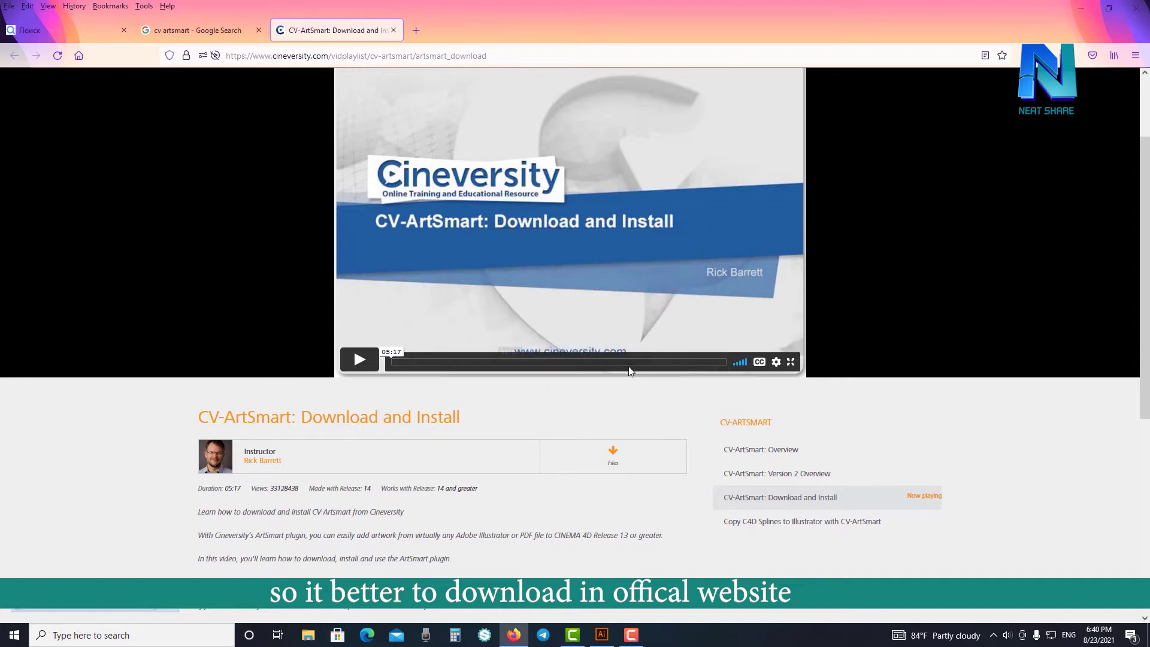
pyautogui.click(646, 458)
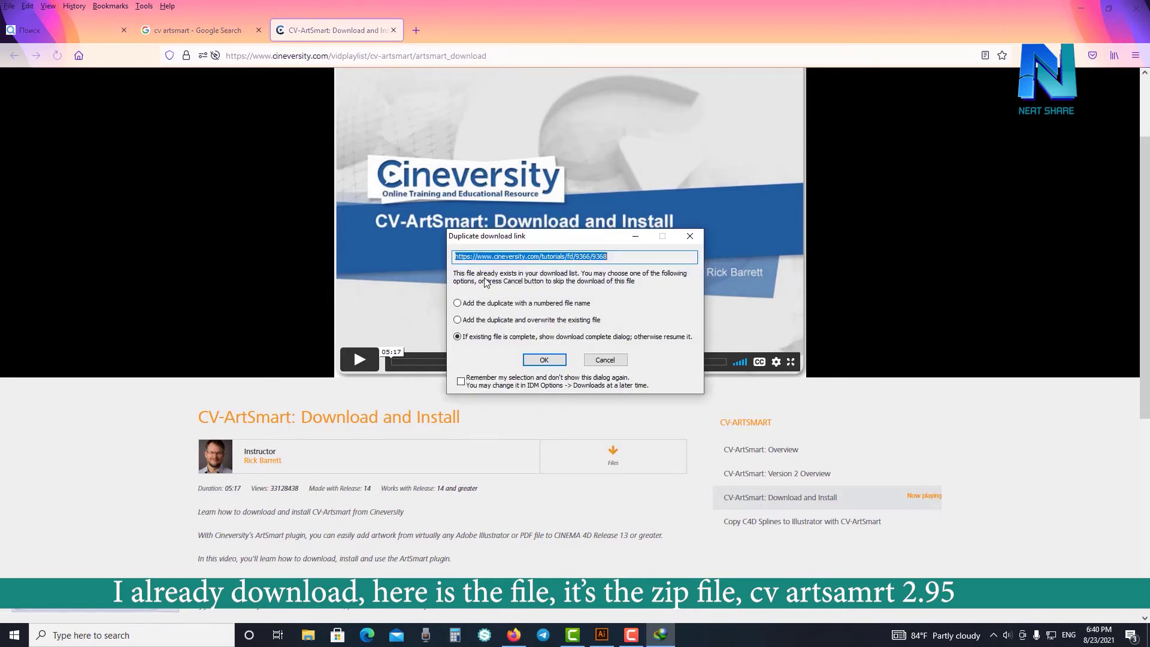
pyautogui.click(619, 359)
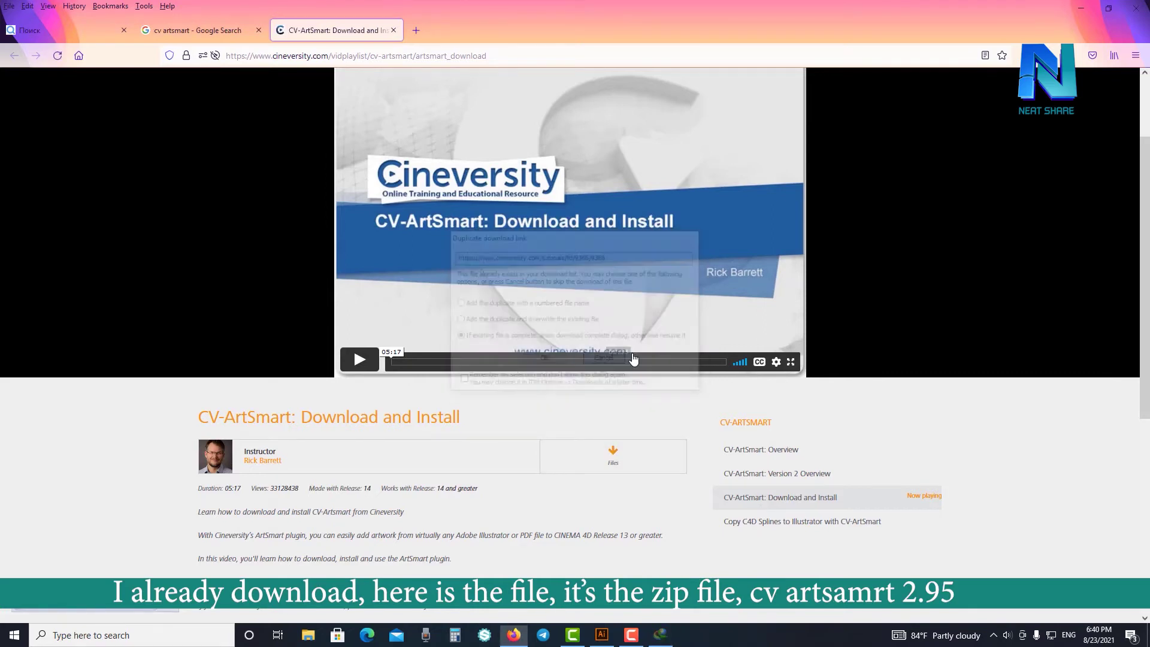
# Move the CV-ArtSmart zip to the desktop centre and check its full name.
pyautogui.click(1081, 9)
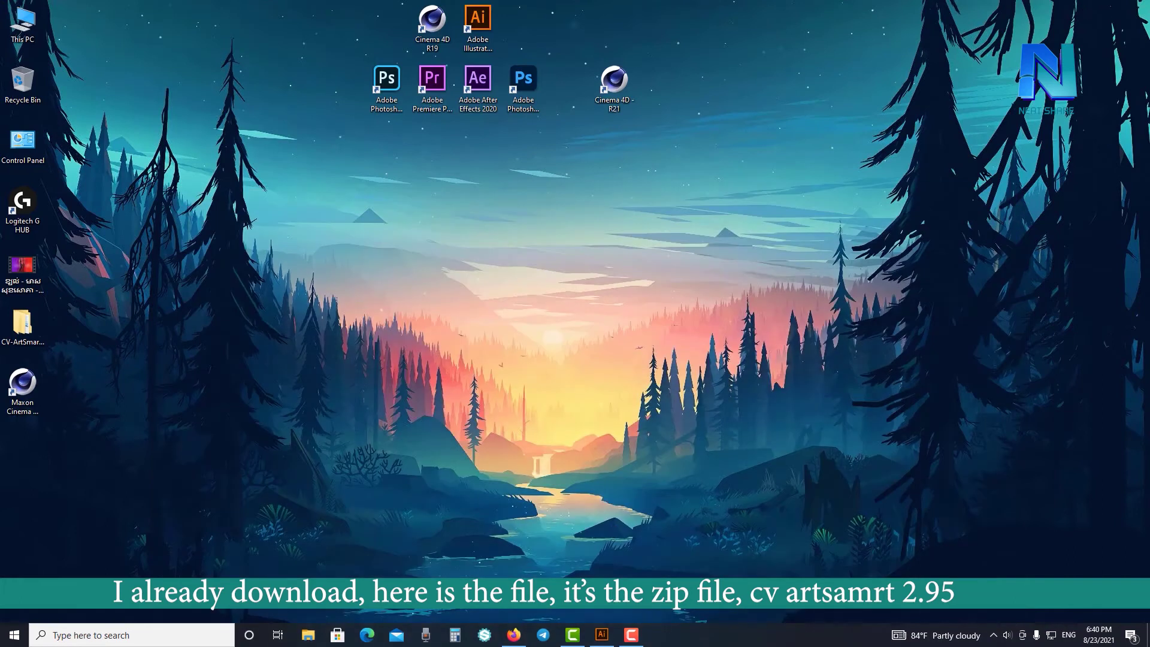
pyautogui.moveTo(918, 156); pyautogui.dragTo(523, 170)
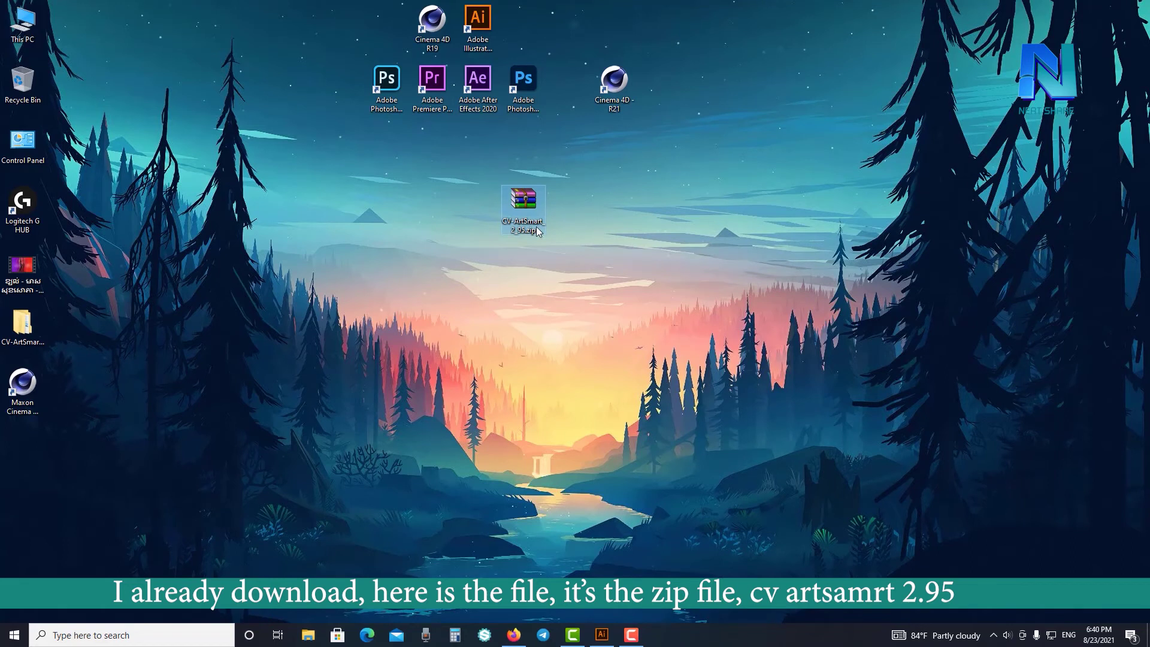
pyautogui.click(537, 226)
pyautogui.click(515, 208)
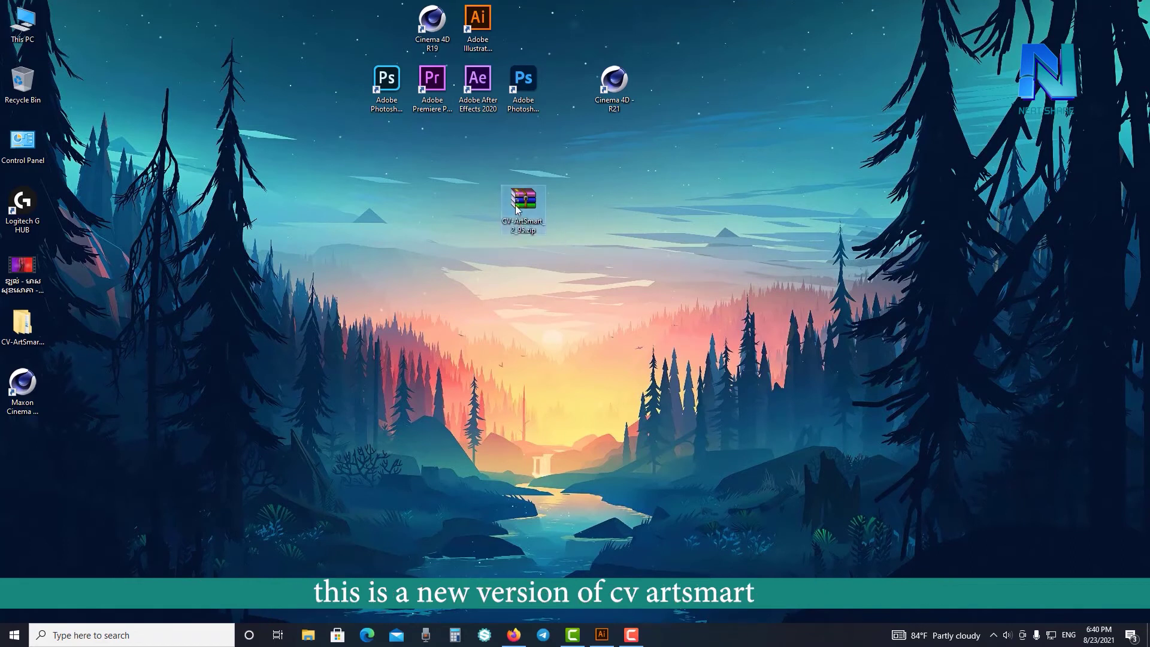
pyautogui.moveTo(523, 207)
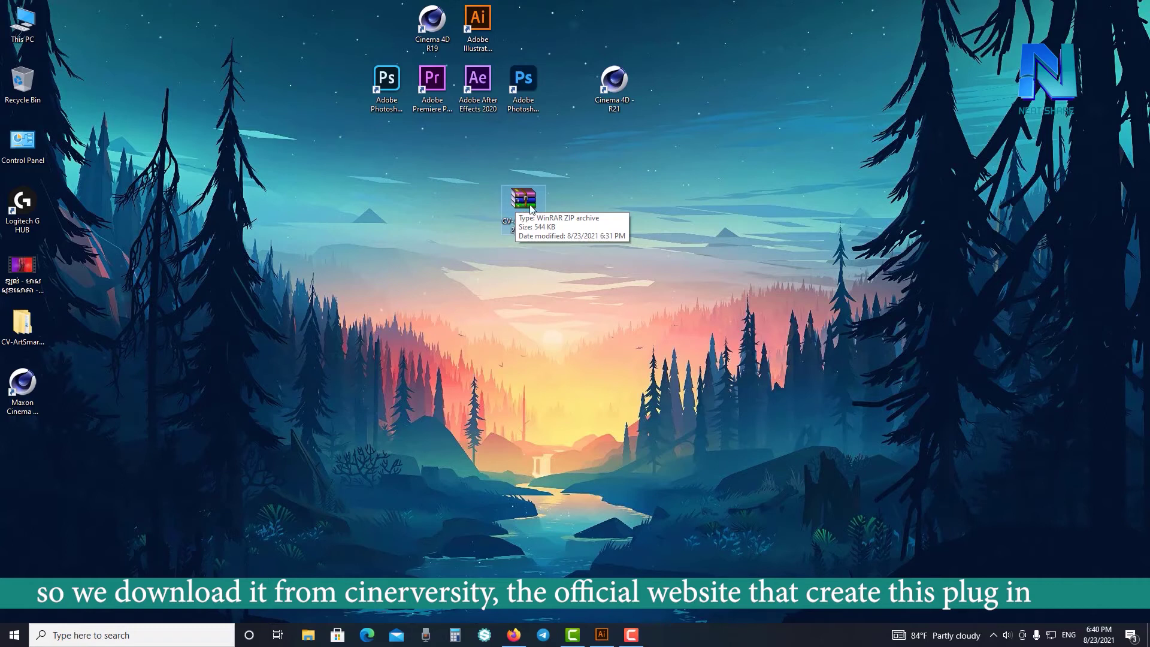
pyautogui.click(514, 635)
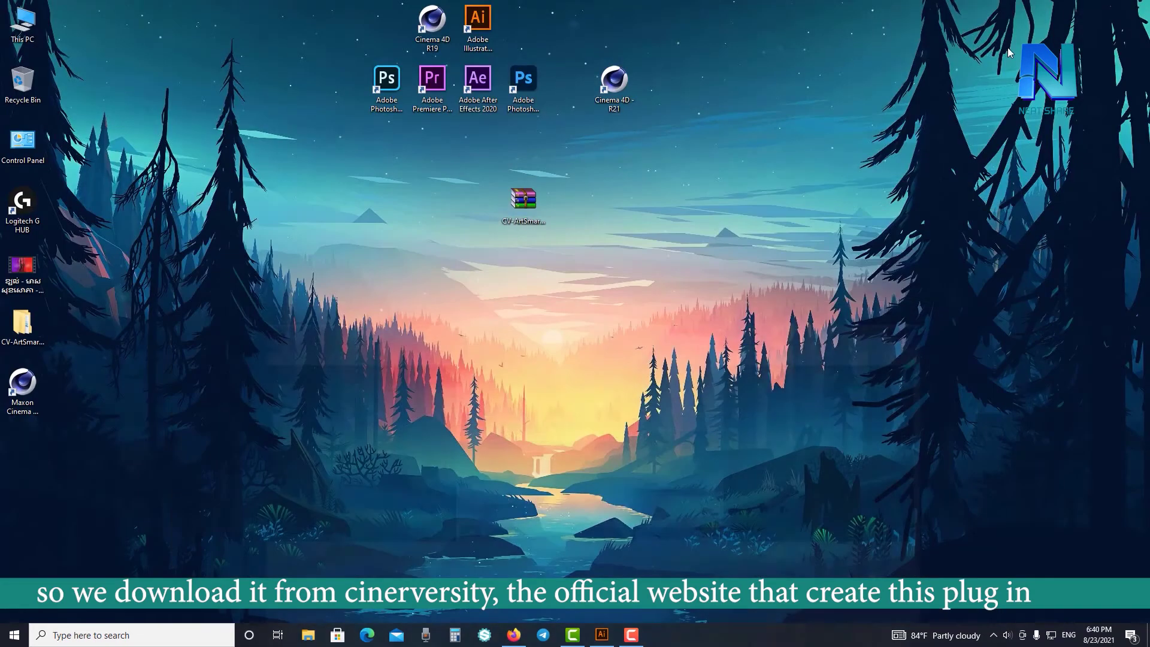
pyautogui.click(1080, 8)
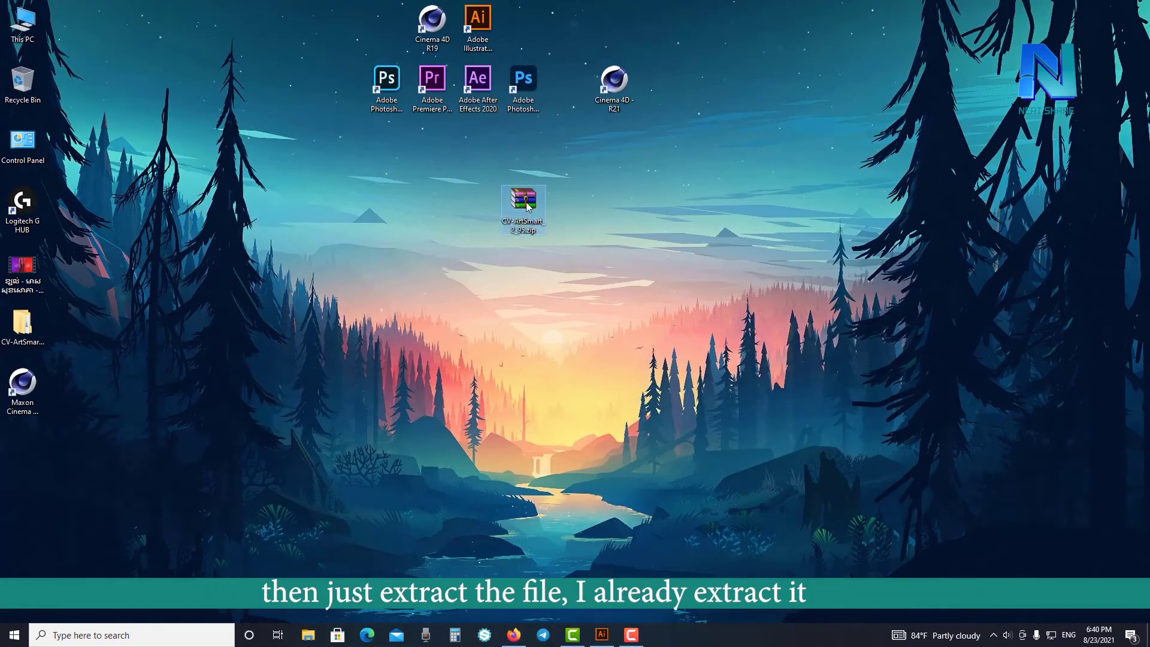
# Extract the zip to a CV-ArtSmart_2_95 folder beside it, deleting an accidental copy.
pyautogui.rightClick(527, 206)
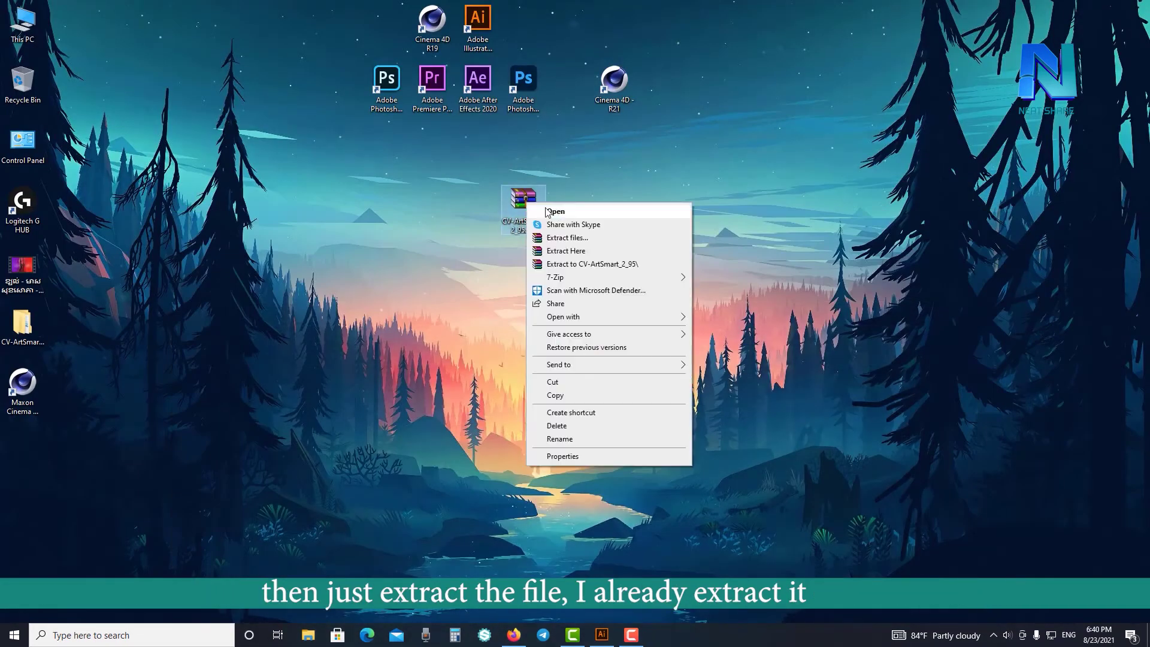
pyautogui.click(580, 265)
pyautogui.click(36, 335)
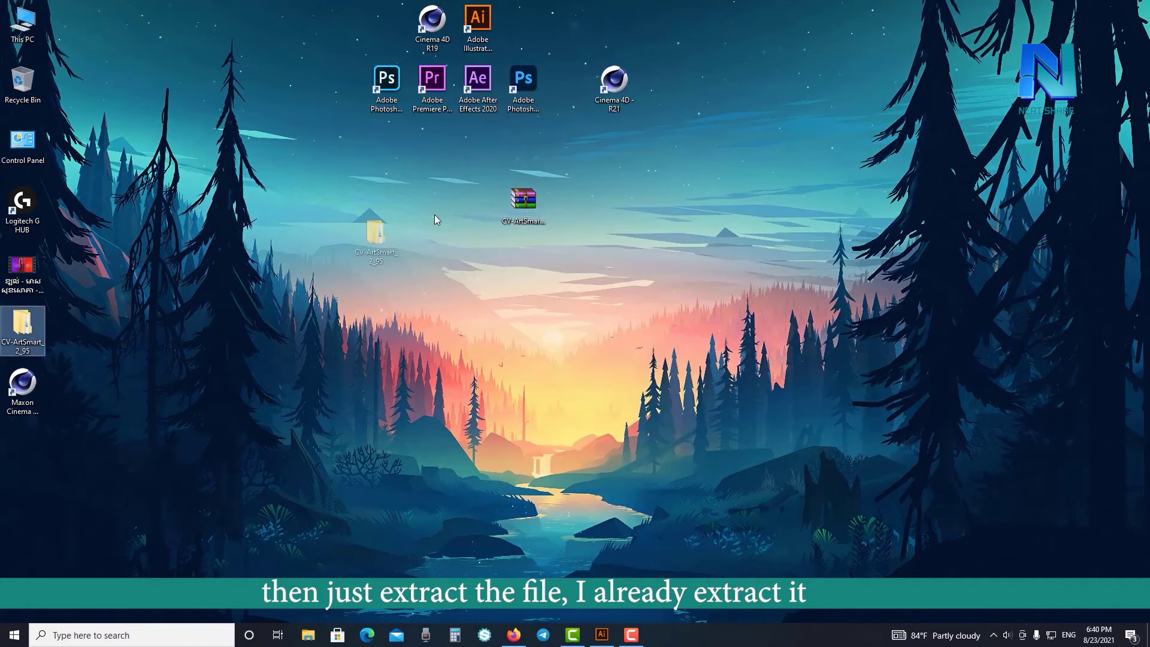
pyautogui.moveTo(435, 220); pyautogui.dragTo(443, 213)
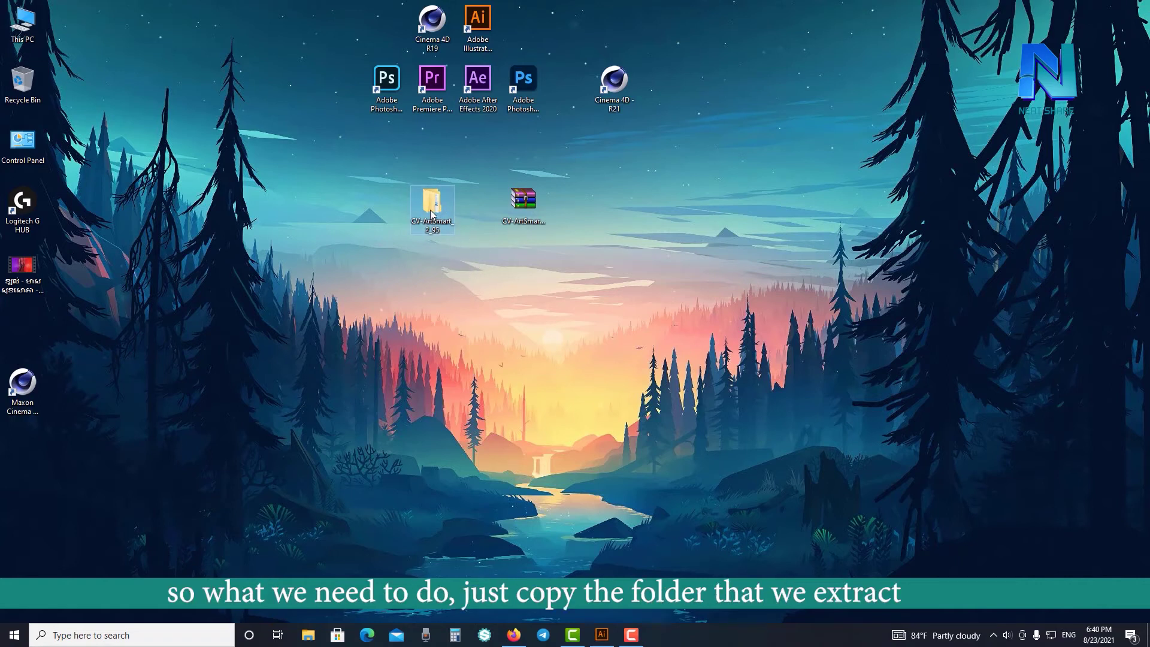
pyautogui.moveTo(431, 214); pyautogui.dragTo(425, 216, button='right')
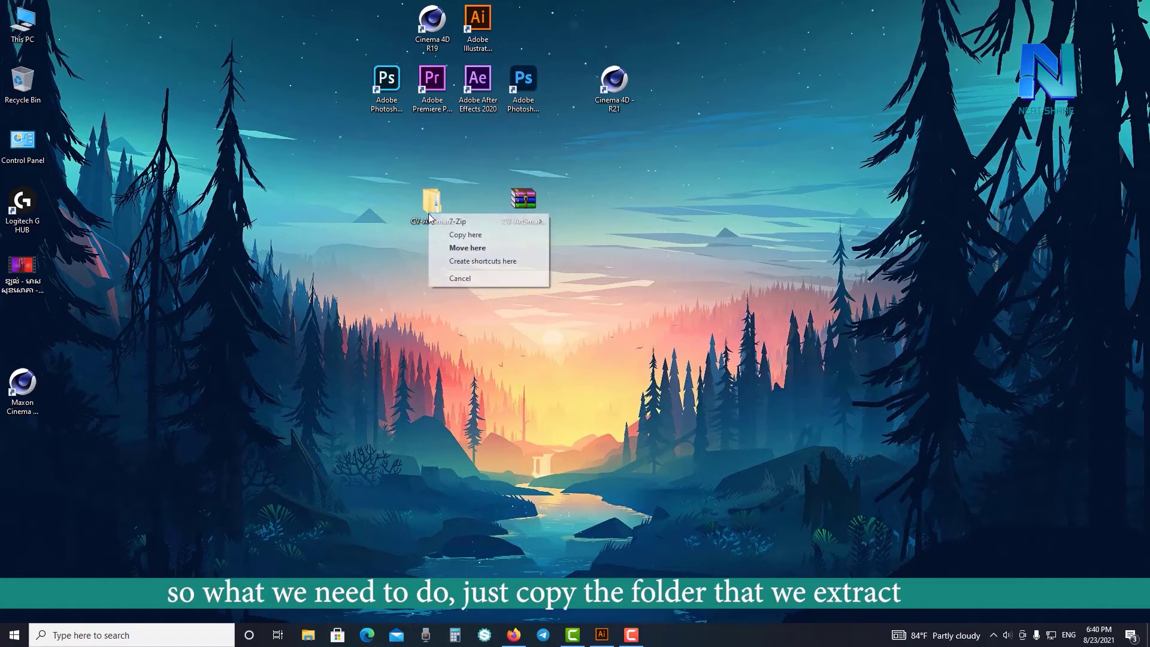
pyautogui.click(474, 236)
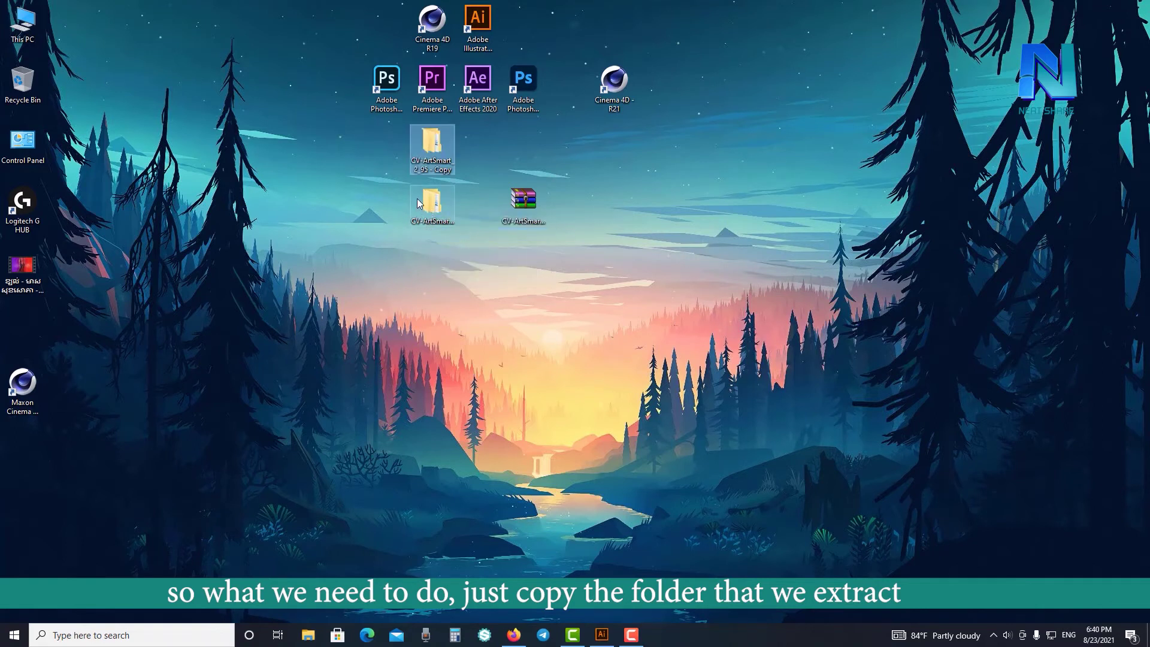
pyautogui.press('Delete')
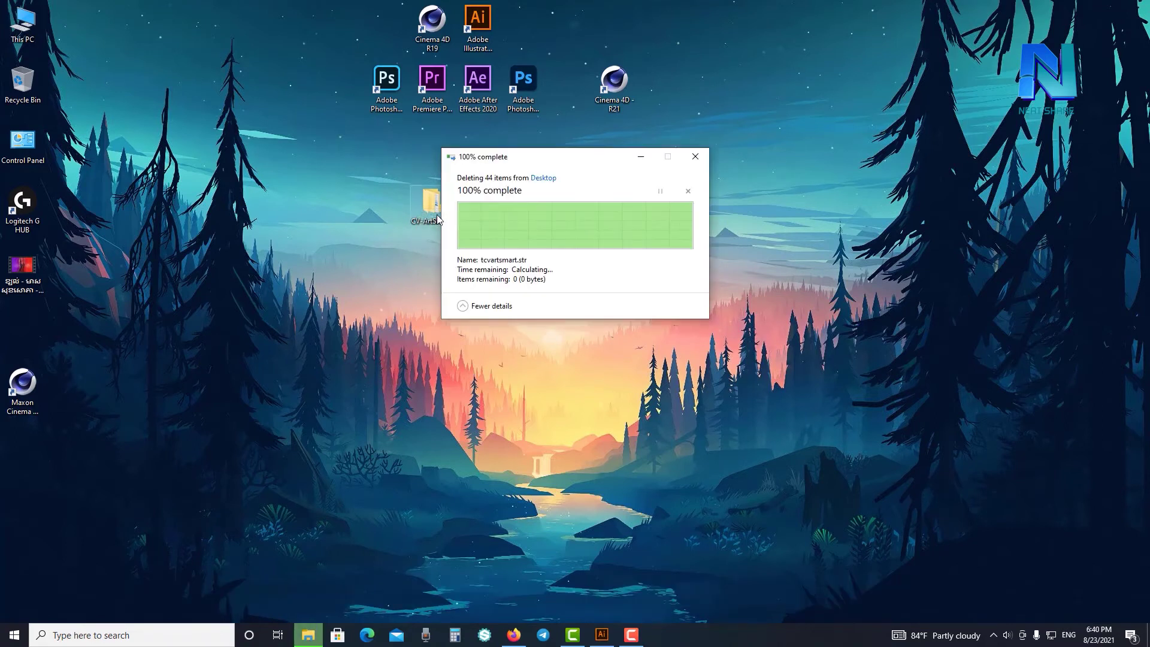
# Copy the extracted CV-ArtSmart folder to the clipboard.
pyautogui.rightClick(434, 219)
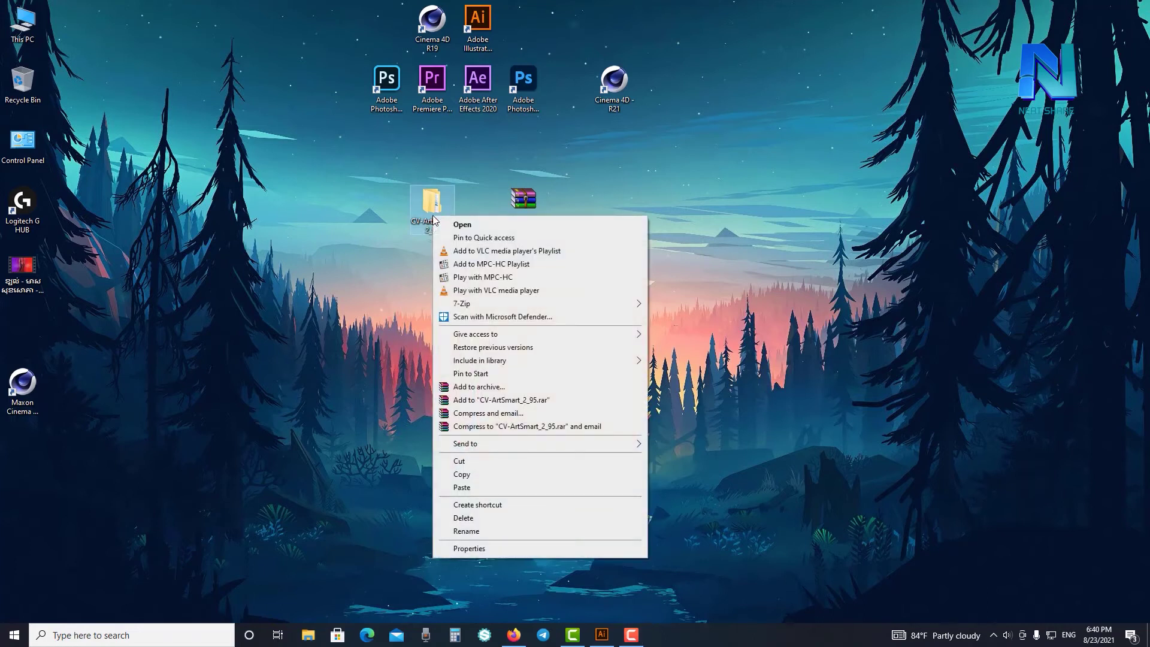
pyautogui.click(479, 475)
pyautogui.click(514, 636)
# Open File Explorer and browse C:\Program Files\Maxon Cinema 4D R23, which lacks a plugins folder.
pyautogui.click(517, 641)
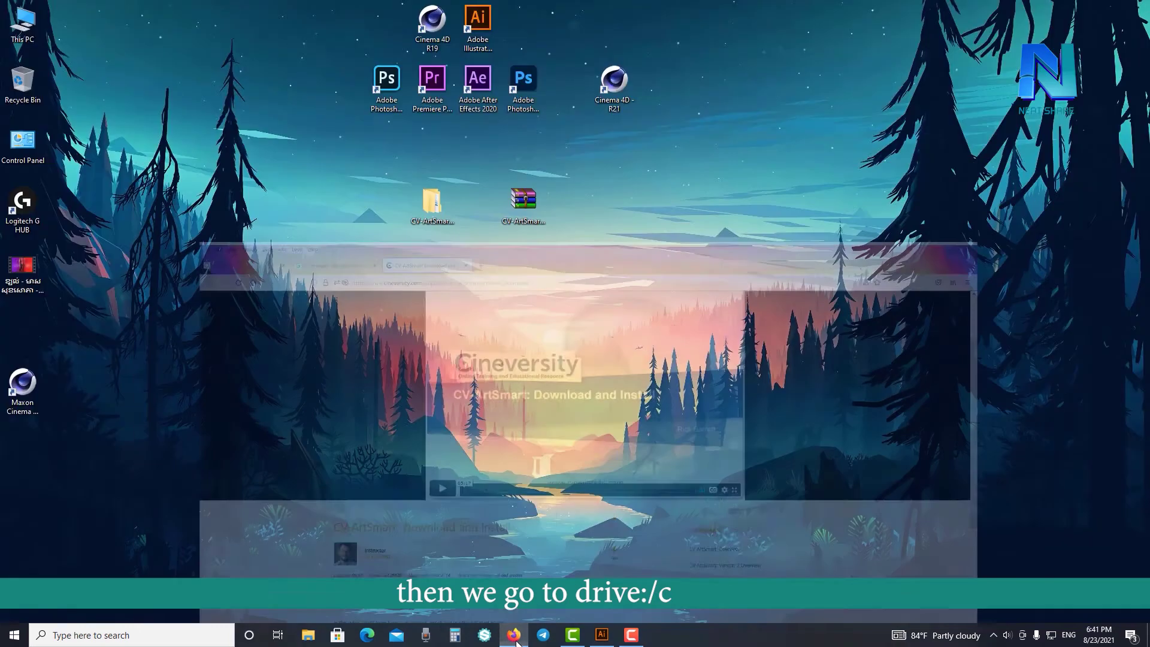
pyautogui.press('super+e')
pyautogui.scroll(-3, 192, 515)
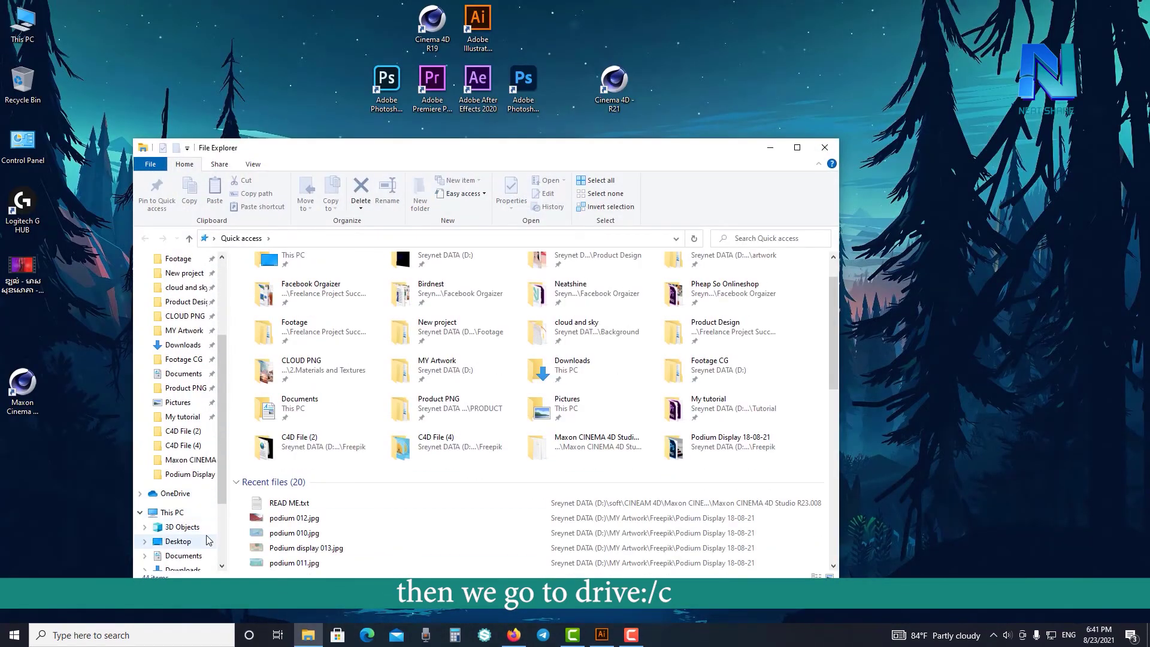
pyautogui.scroll(-3, 208, 539)
pyautogui.click(188, 512)
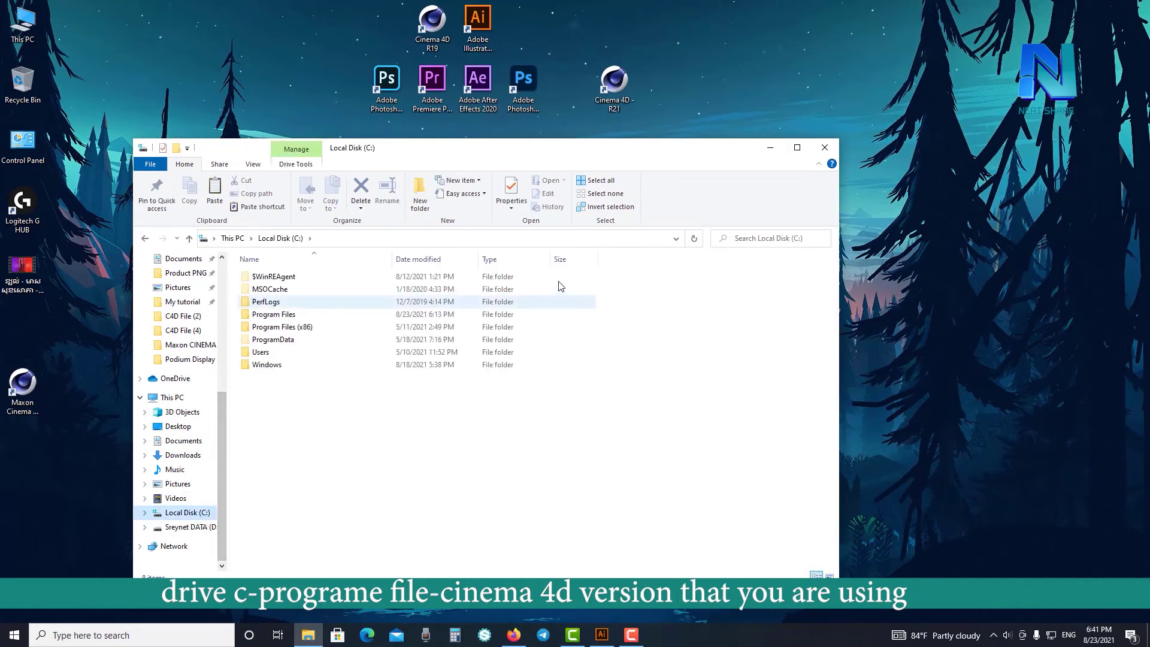
pyautogui.doubleClick(344, 314)
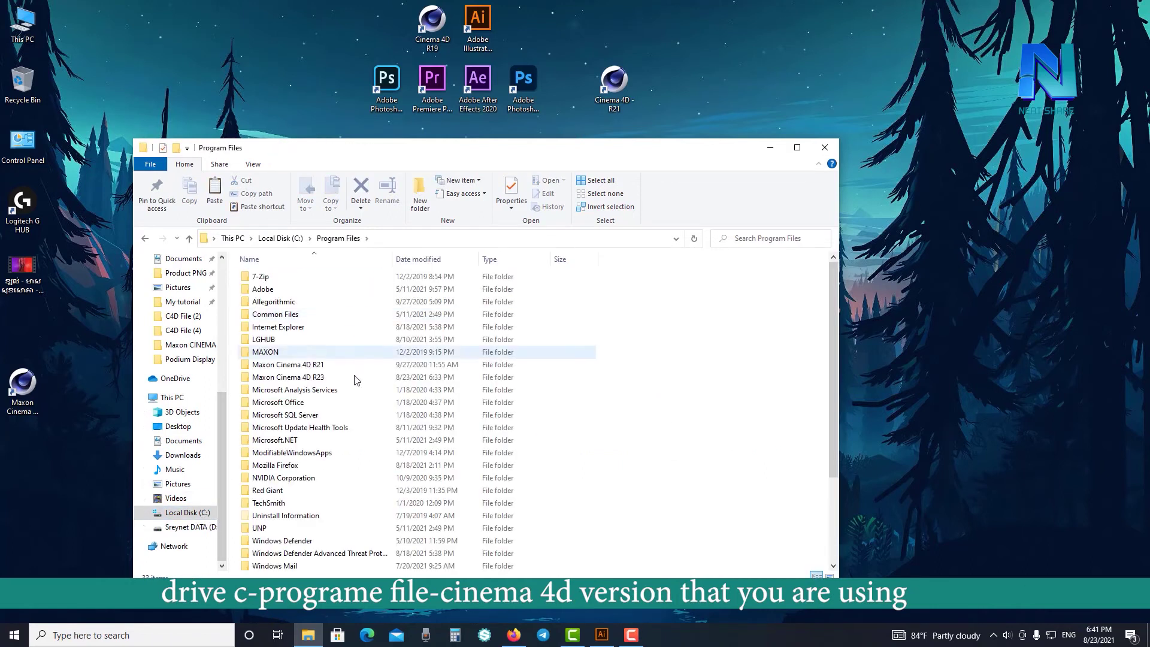
pyautogui.click(797, 147)
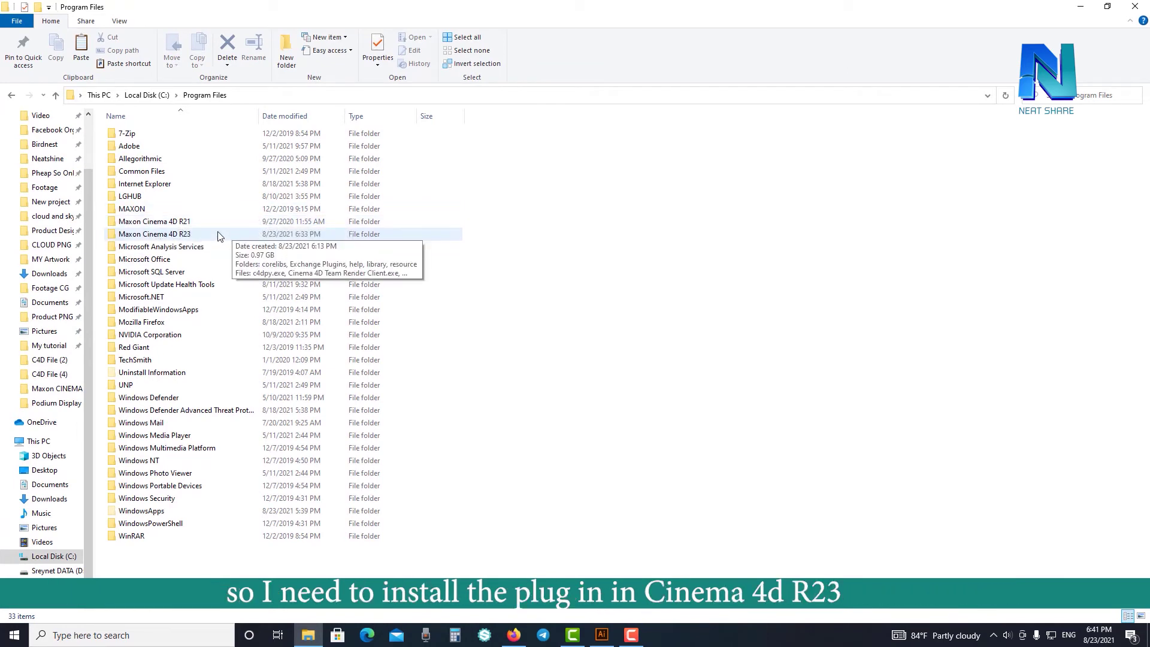
pyautogui.doubleClick(292, 234)
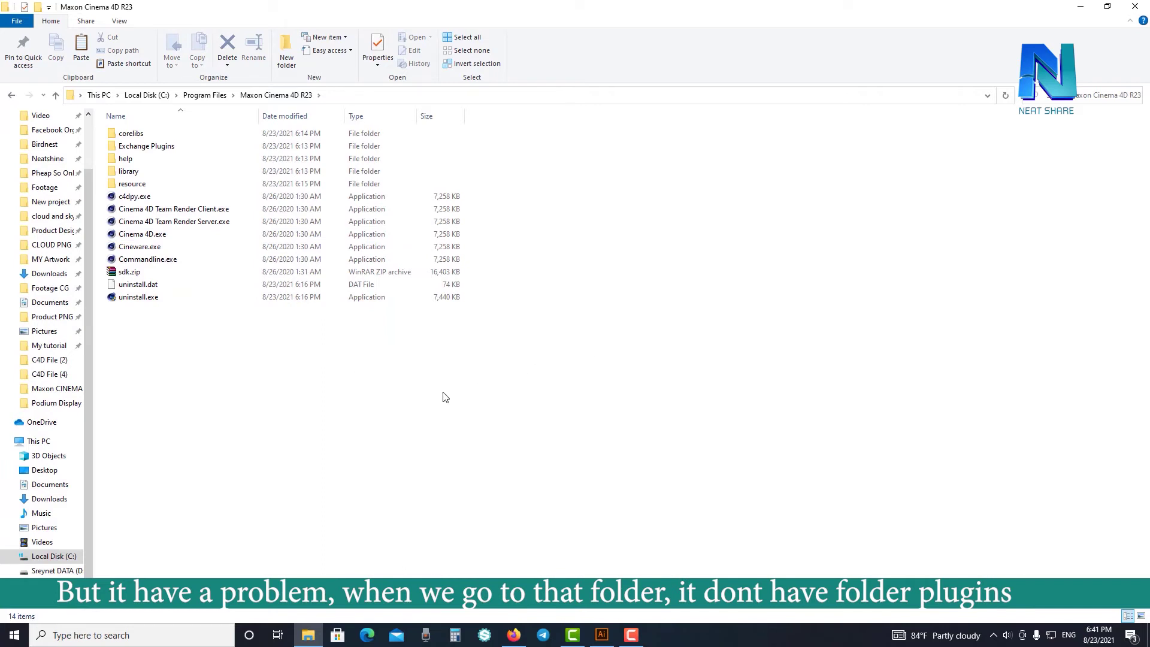
pyautogui.moveTo(445, 397); pyautogui.dragTo(444, 338)
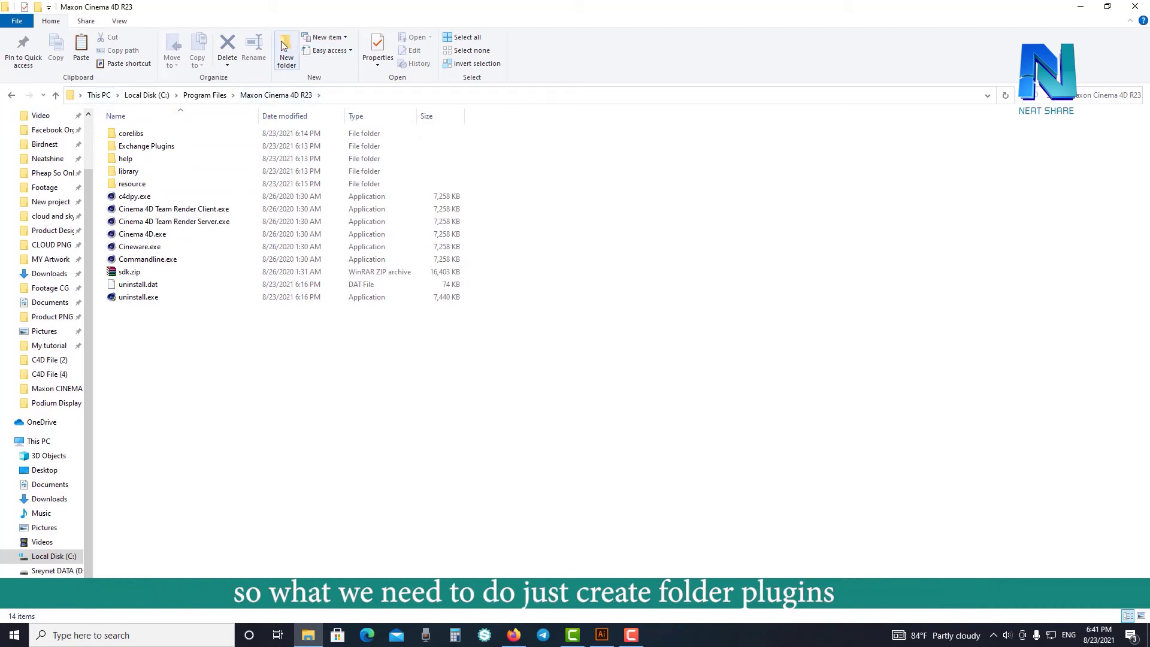
# Inspect the existing plugins folder inside the Maxon Cinema 4D R21 folder.
pyautogui.click(220, 97)
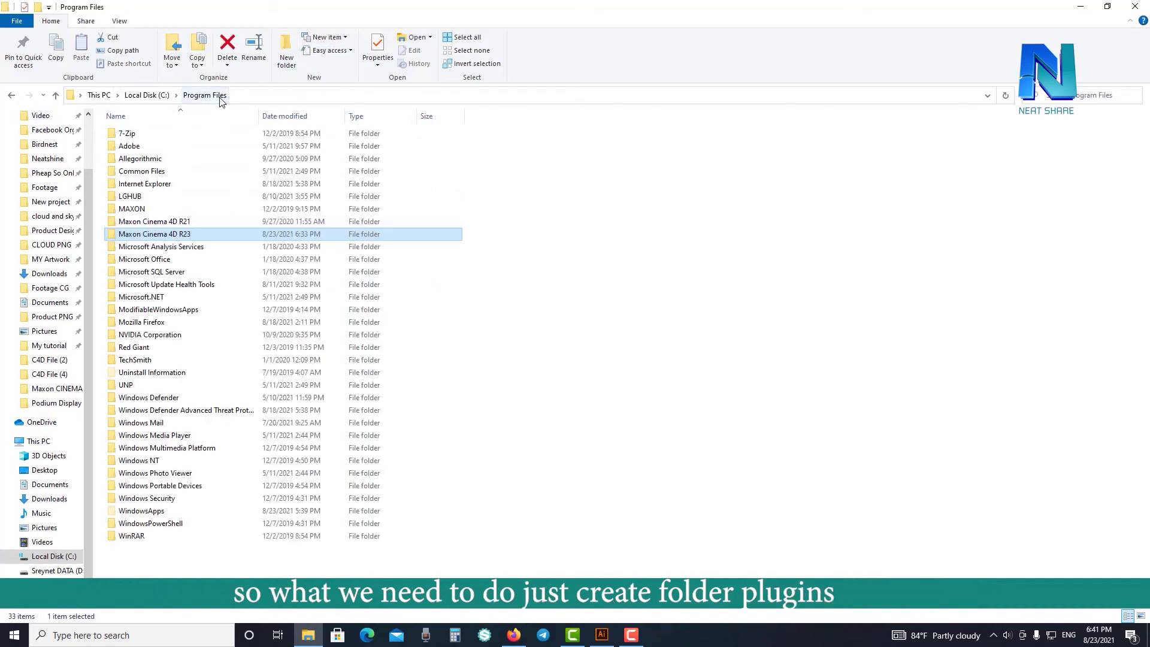
pyautogui.doubleClick(210, 221)
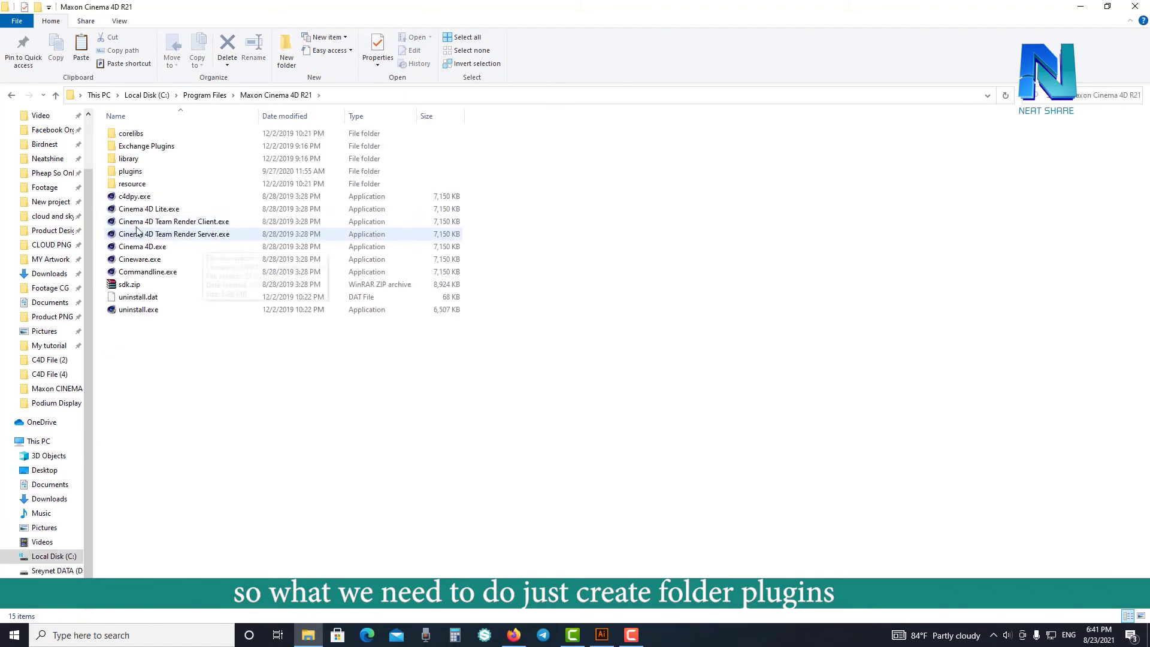
pyautogui.rightClick(137, 173)
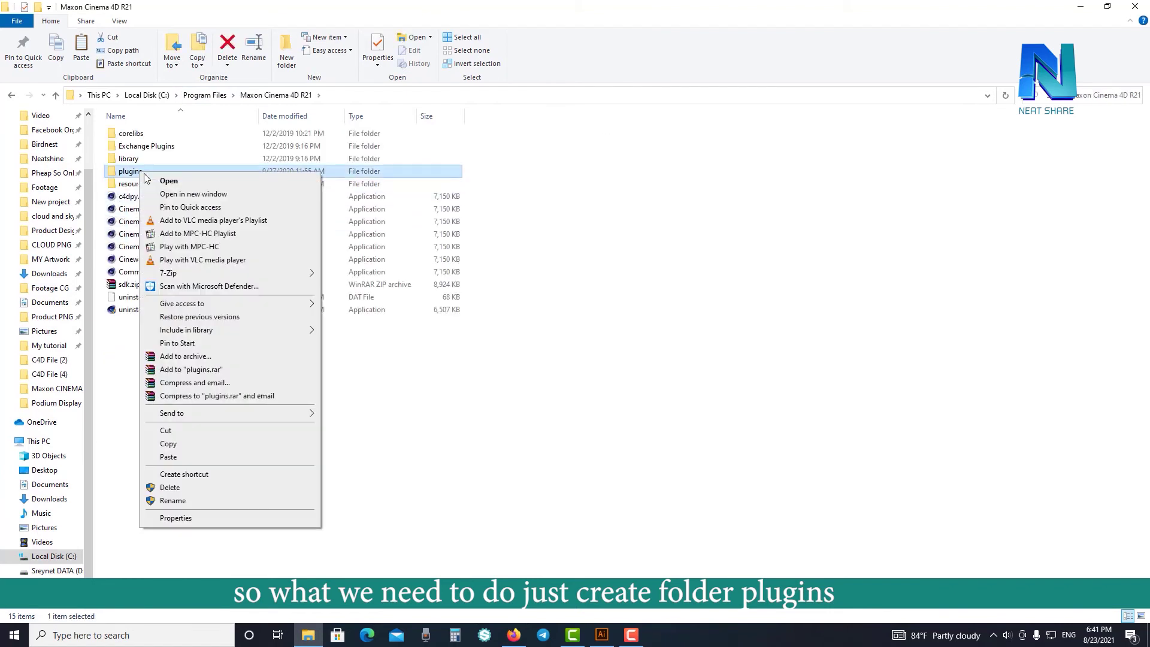
pyautogui.click(215, 503)
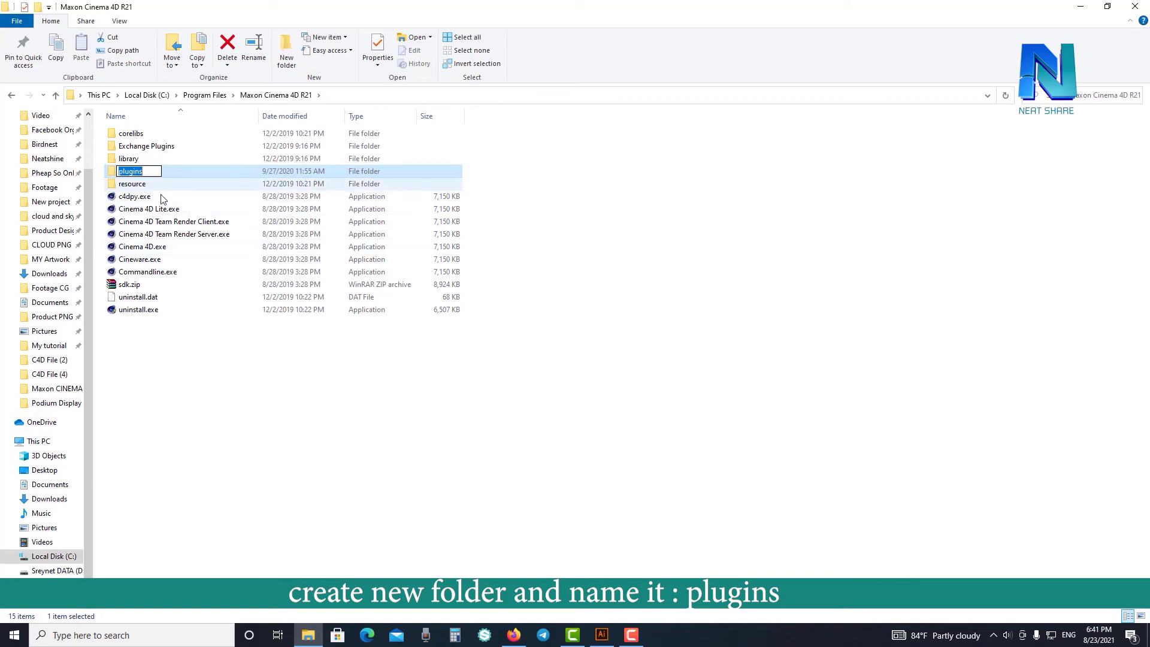
pyautogui.click(228, 390)
# Create a new folder named 'plugins' inside Maxon Cinema 4D R23, granting permission.
pyautogui.click(205, 95)
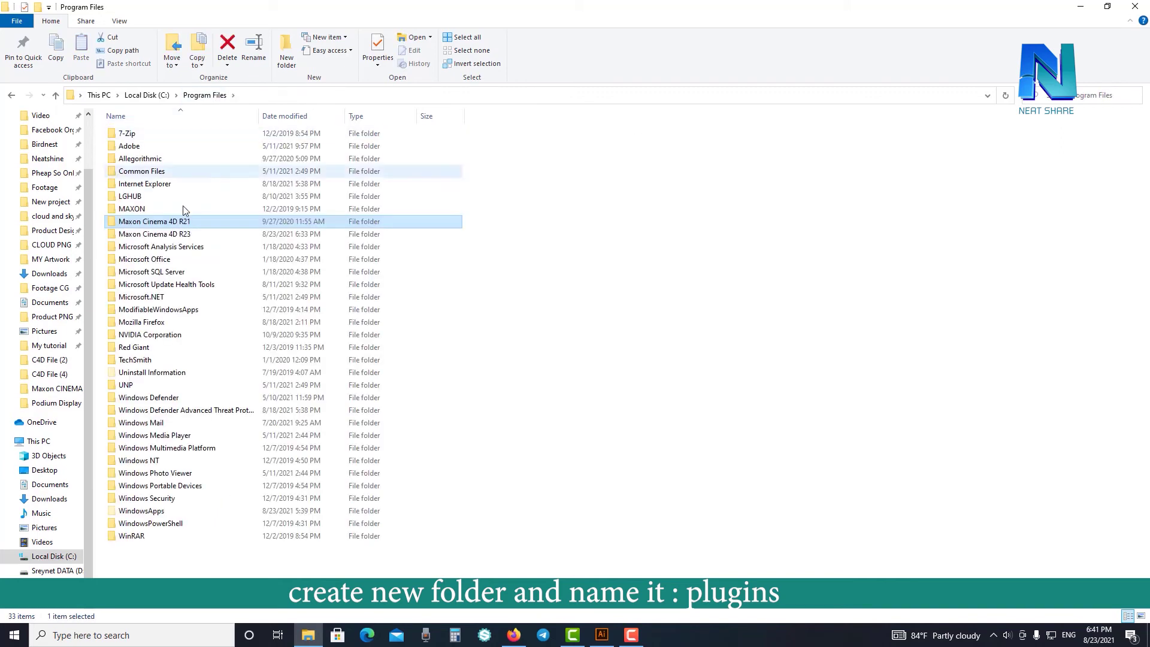
pyautogui.doubleClick(187, 234)
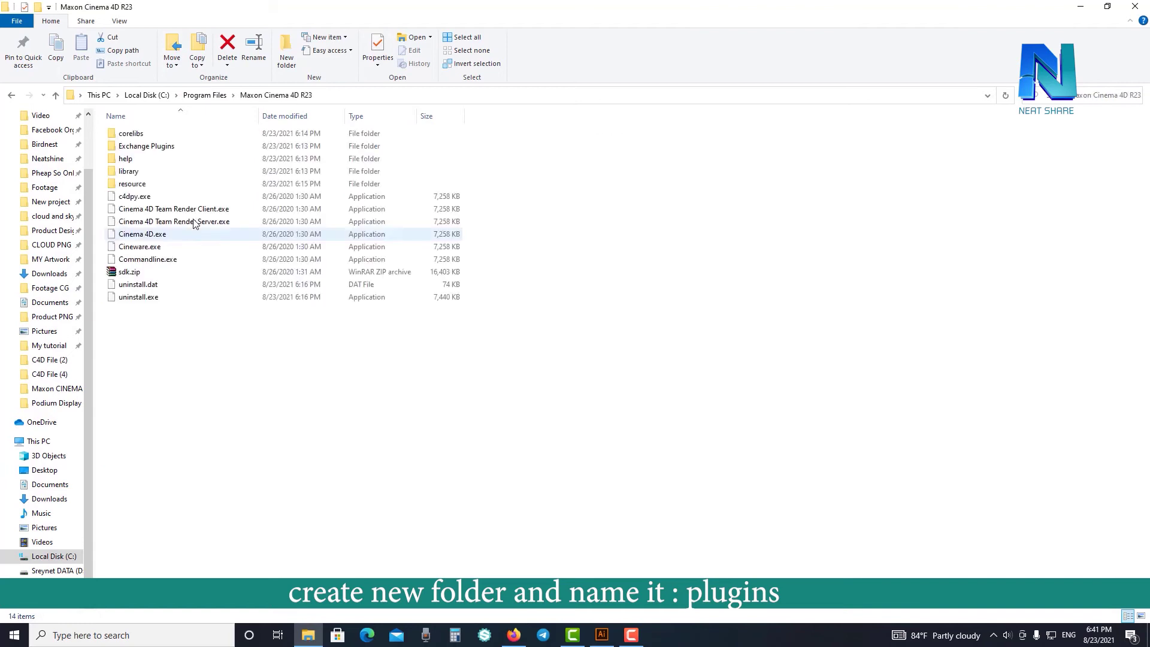
pyautogui.click(287, 51)
pyautogui.click(565, 365)
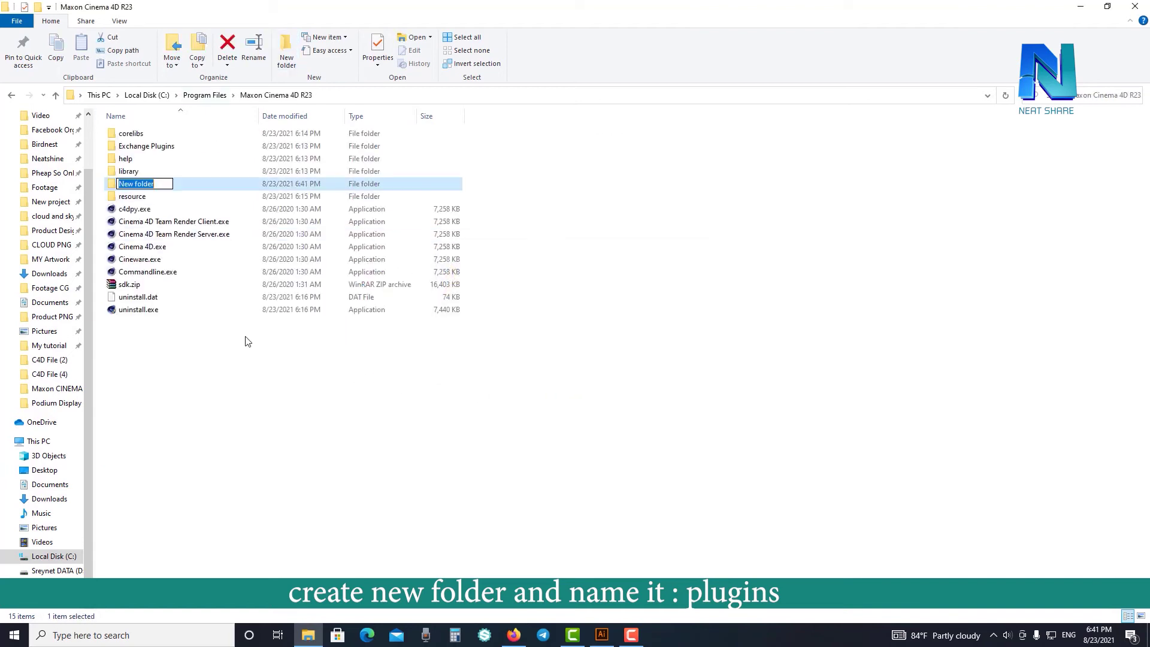
pyautogui.write('plugins')
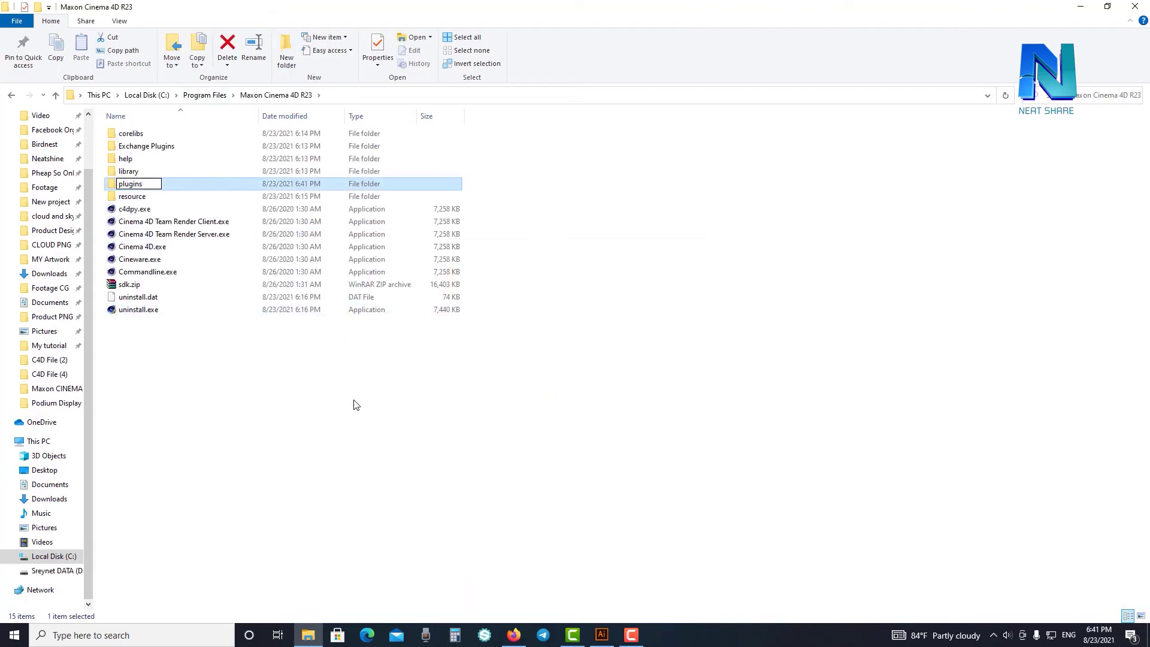
pyautogui.click(301, 331)
pyautogui.rightClick(318, 379)
pyautogui.press('Escape')
pyautogui.click(181, 187)
# Open the new plugins folder and copy the CV-ArtSmart folder from the desktop.
pyautogui.doubleClick(186, 189)
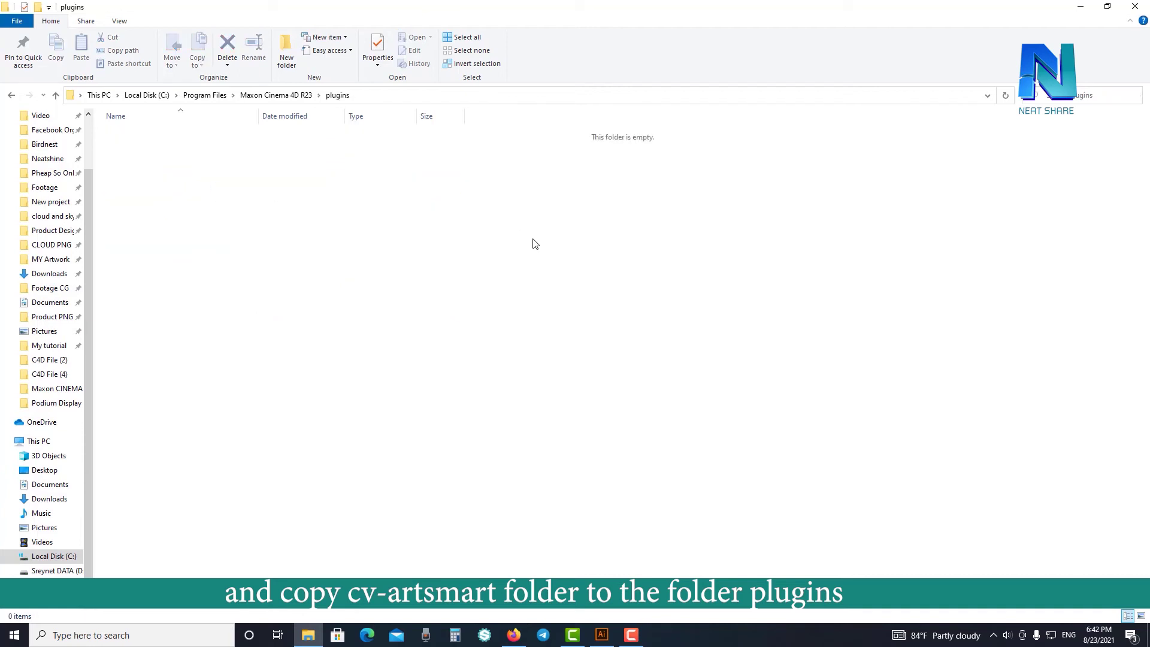
pyautogui.rightClick(284, 209)
pyautogui.click(496, 246)
pyautogui.click(1106, 6)
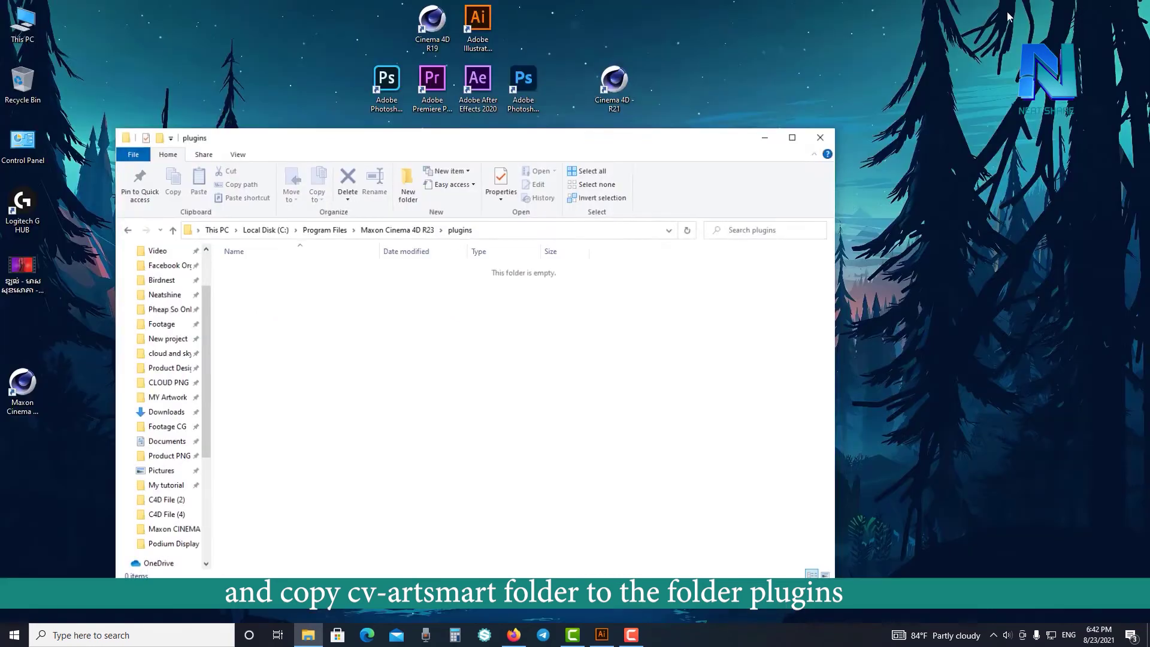
pyautogui.moveTo(539, 141); pyautogui.dragTo(497, 302)
pyautogui.click(431, 203)
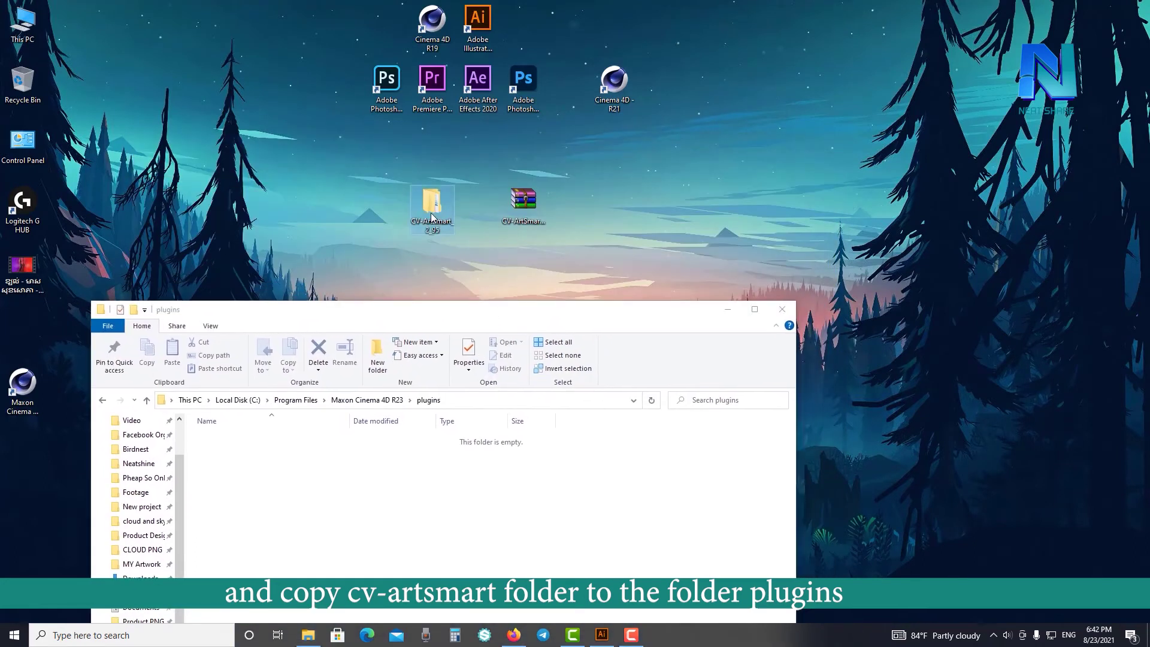
pyautogui.rightClick(433, 214)
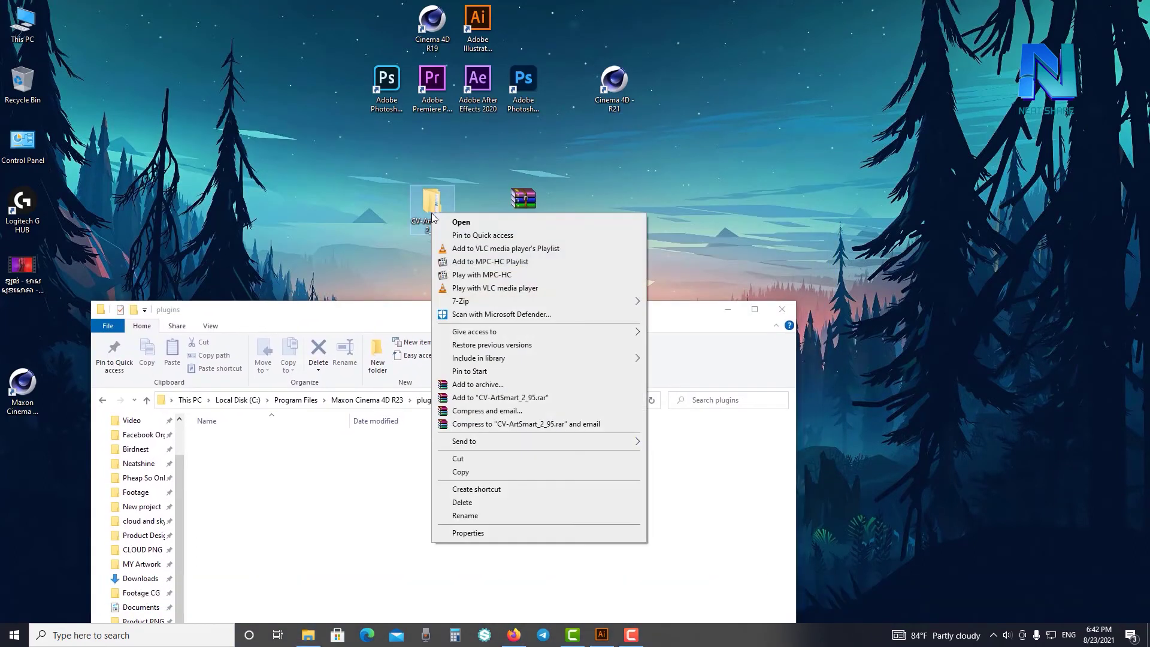
pyautogui.click(455, 471)
# Paste it into plugins as CV-ArtSmart_2_95 with administrator permission, refresh, and close the window.
pyautogui.click(326, 475)
pyautogui.rightClick(336, 477)
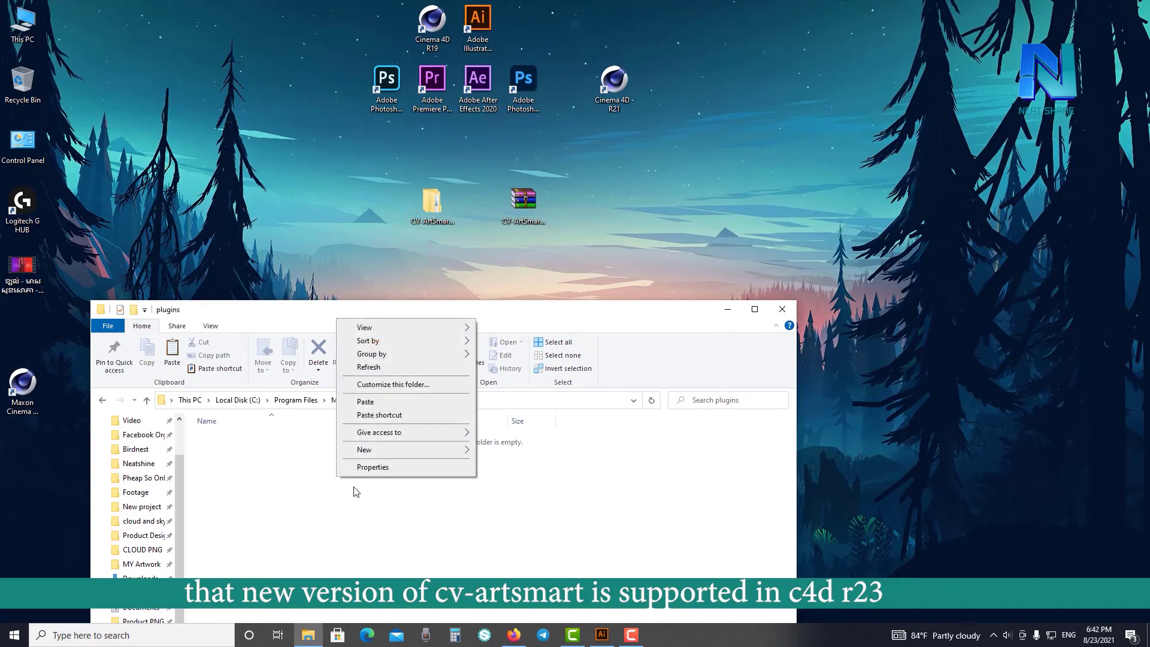
pyautogui.click(377, 403)
pyautogui.click(557, 237)
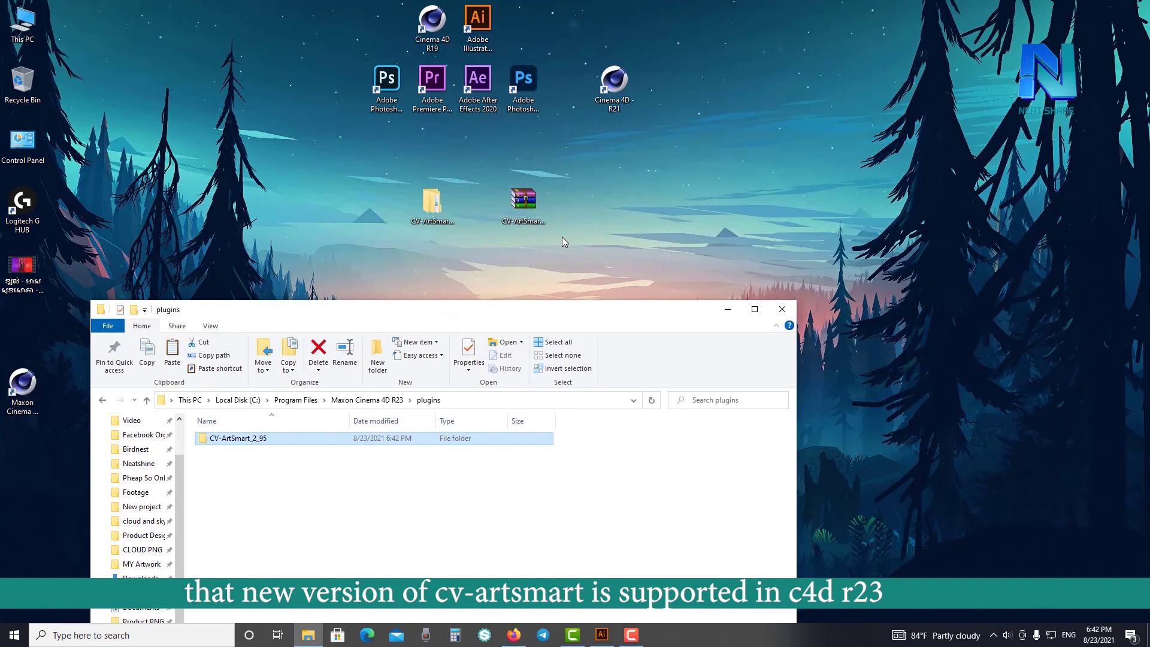
pyautogui.moveTo(534, 310); pyautogui.dragTo(548, 153)
pyautogui.click(386, 344)
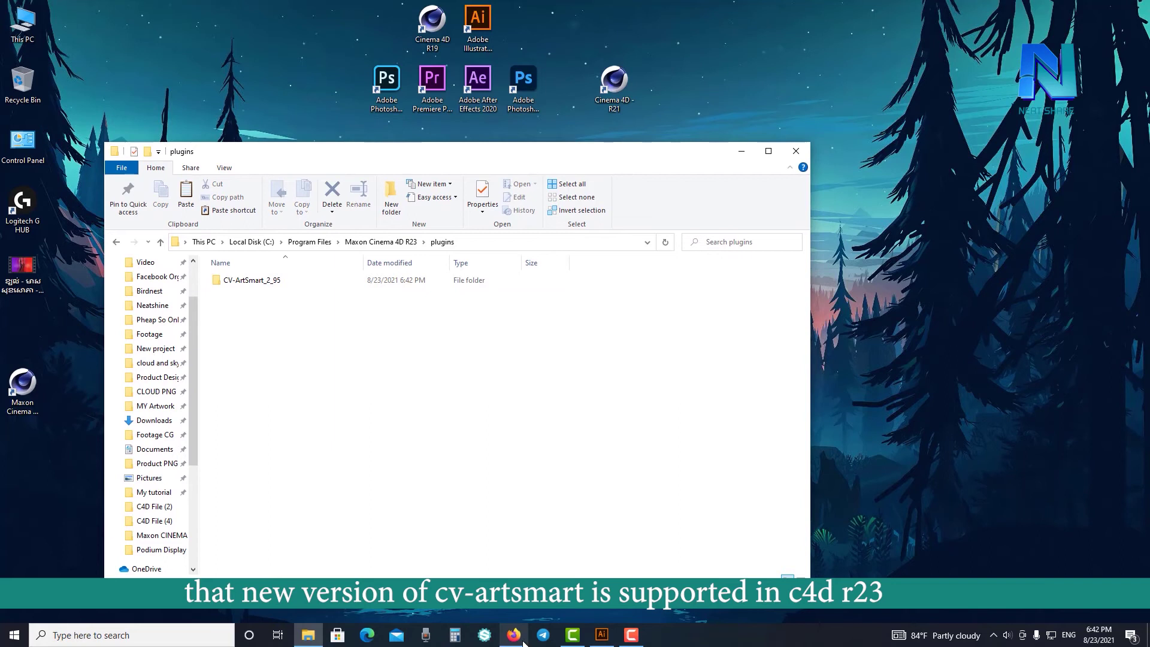
pyautogui.click(306, 281)
pyautogui.rightClick(343, 363)
pyautogui.click(372, 403)
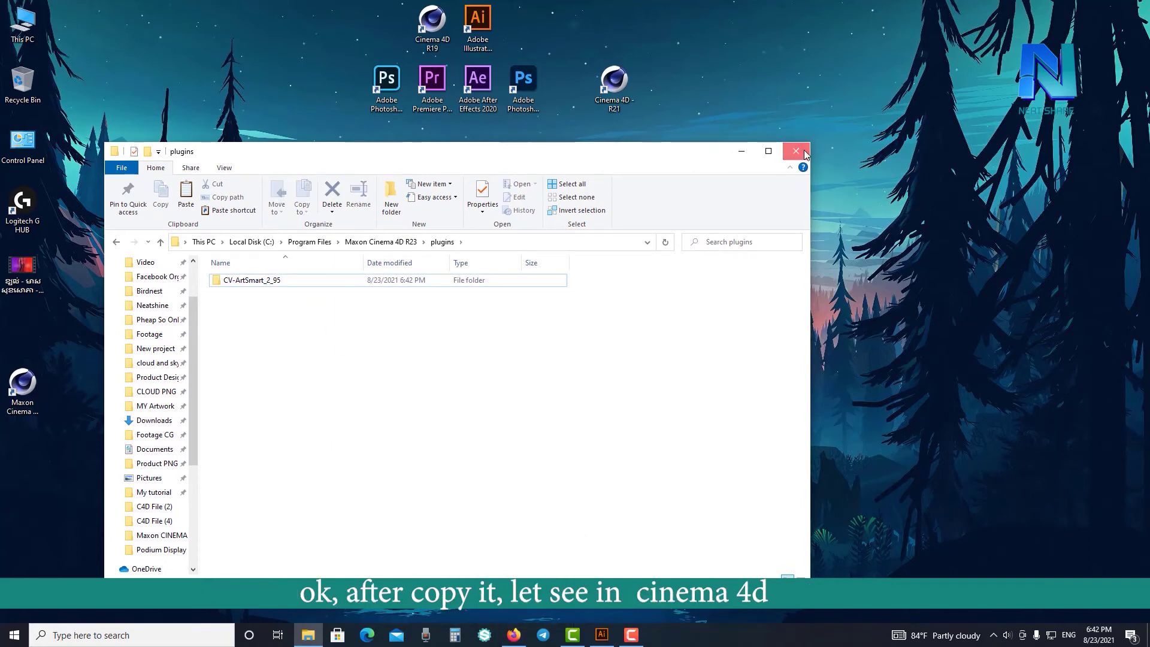
pyautogui.click(796, 151)
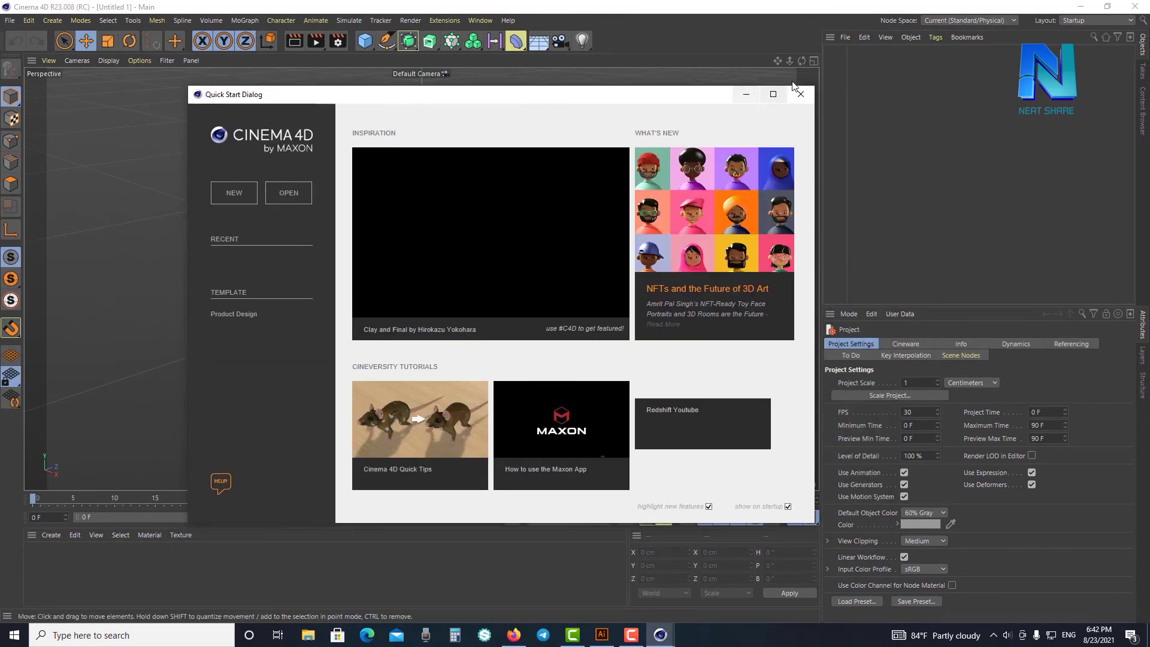
# Dismiss Quick Start and confirm Extensions lists CV-ArtSmart's Copy, Import, Object and Paste commands.
pyautogui.click(809, 94)
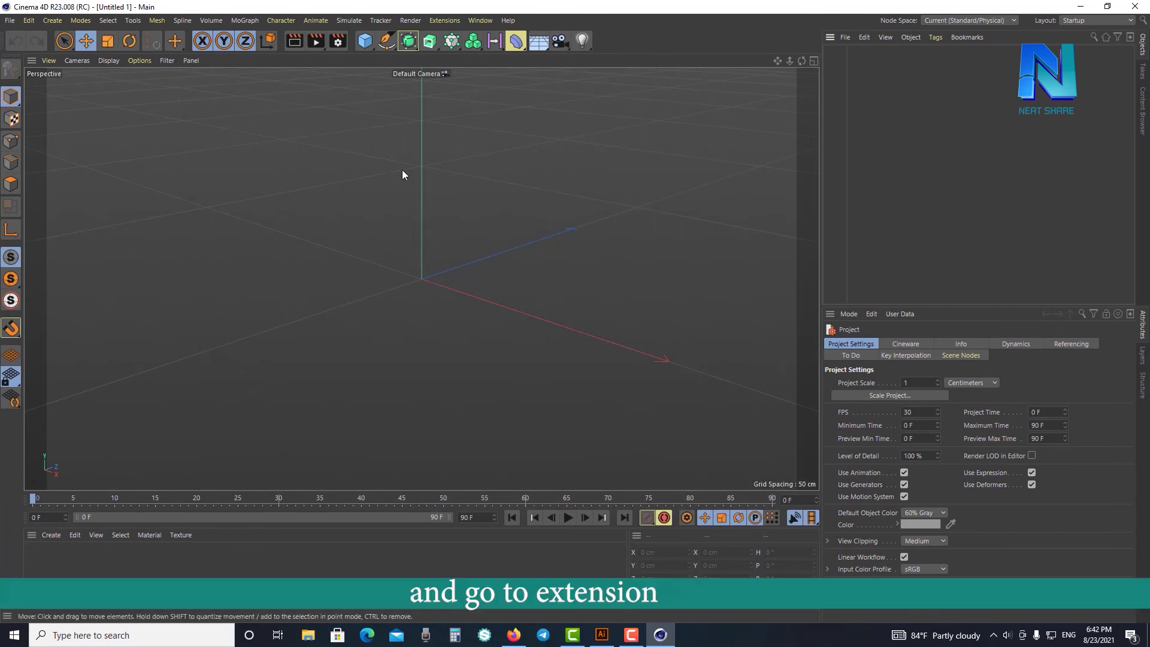
pyautogui.click(445, 21)
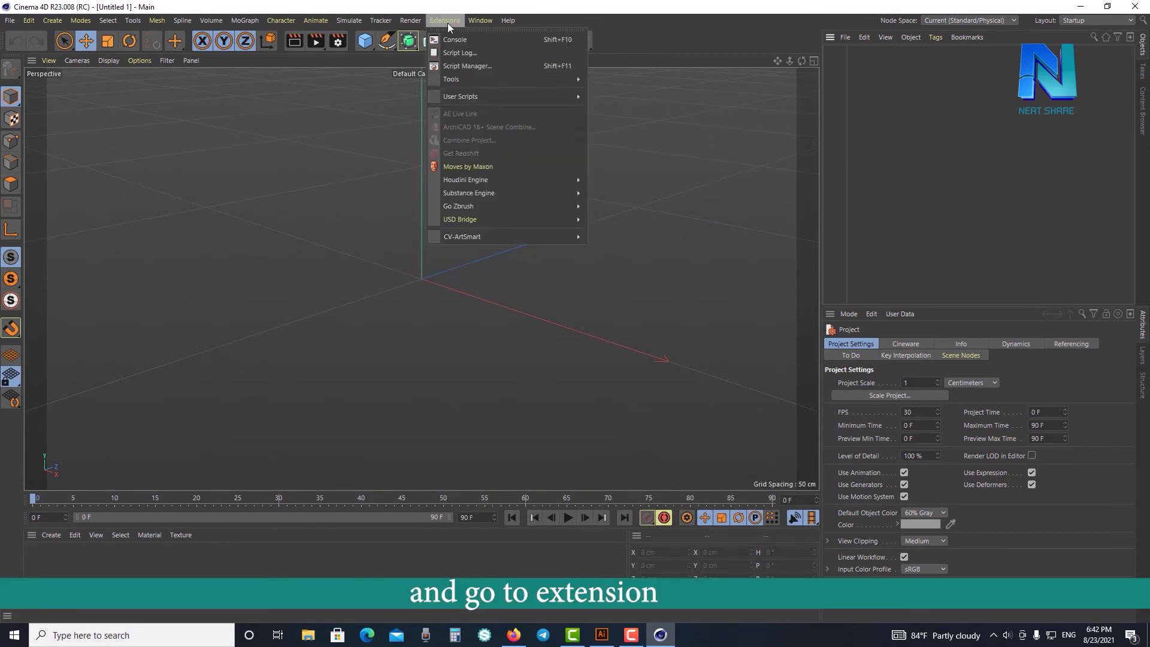
pyautogui.moveTo(486, 236)
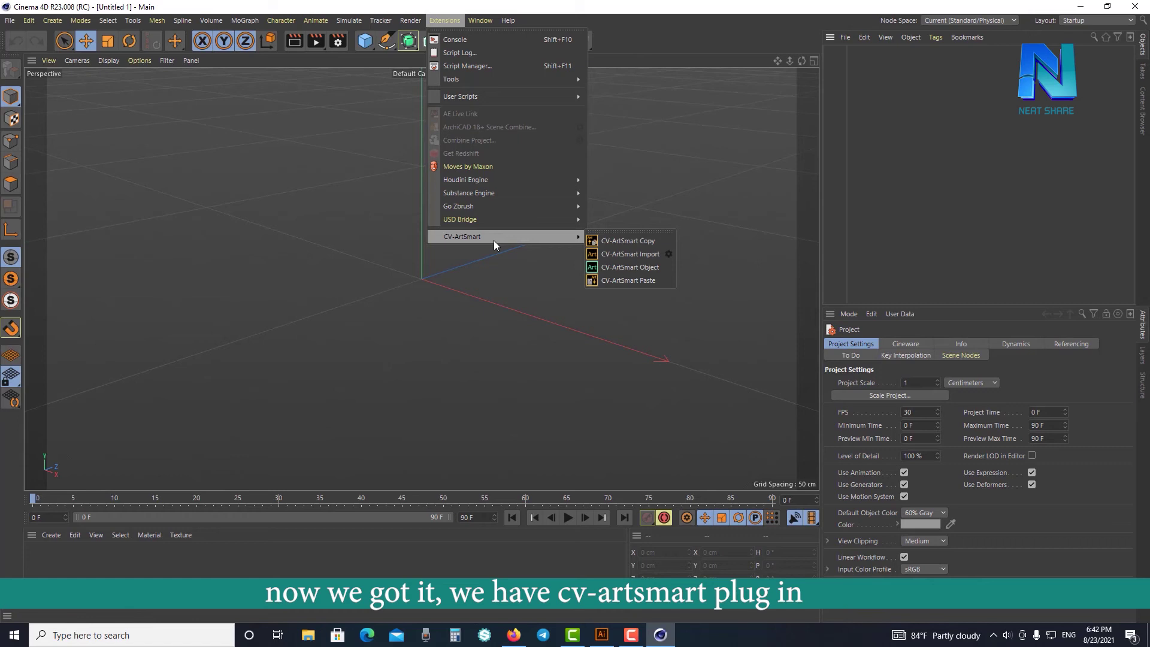
pyautogui.click(552, 271)
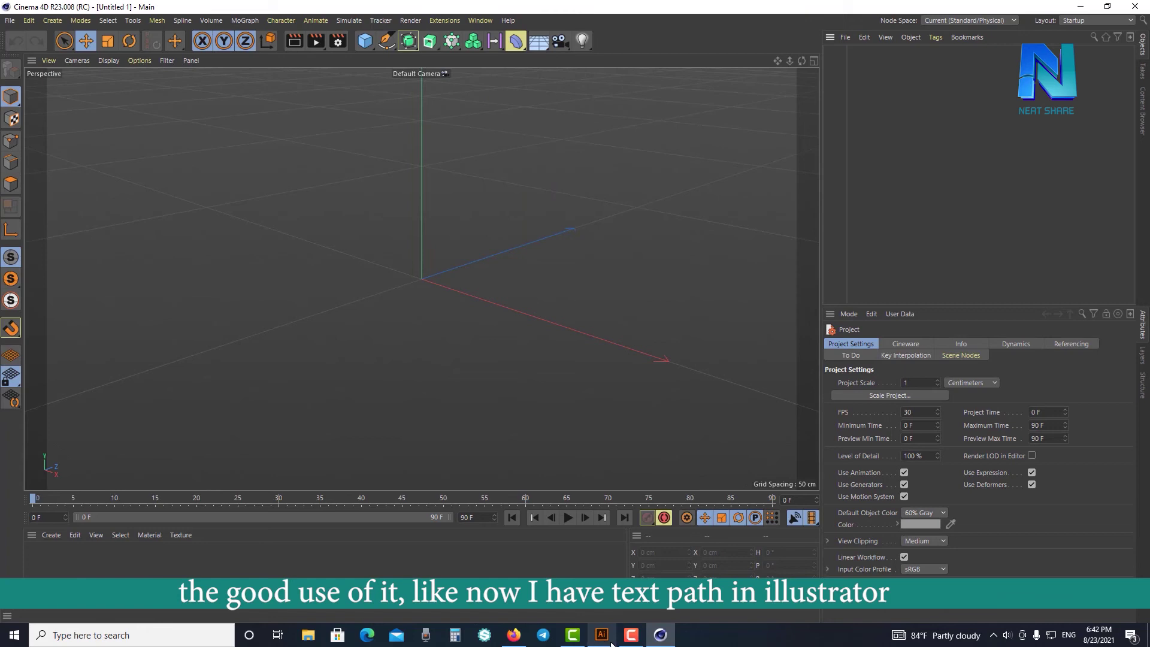
pyautogui.click(601, 634)
# Select the Khmer text outlines in Illustrator and copy them with Edit > Copy.
pyautogui.click(450, 316)
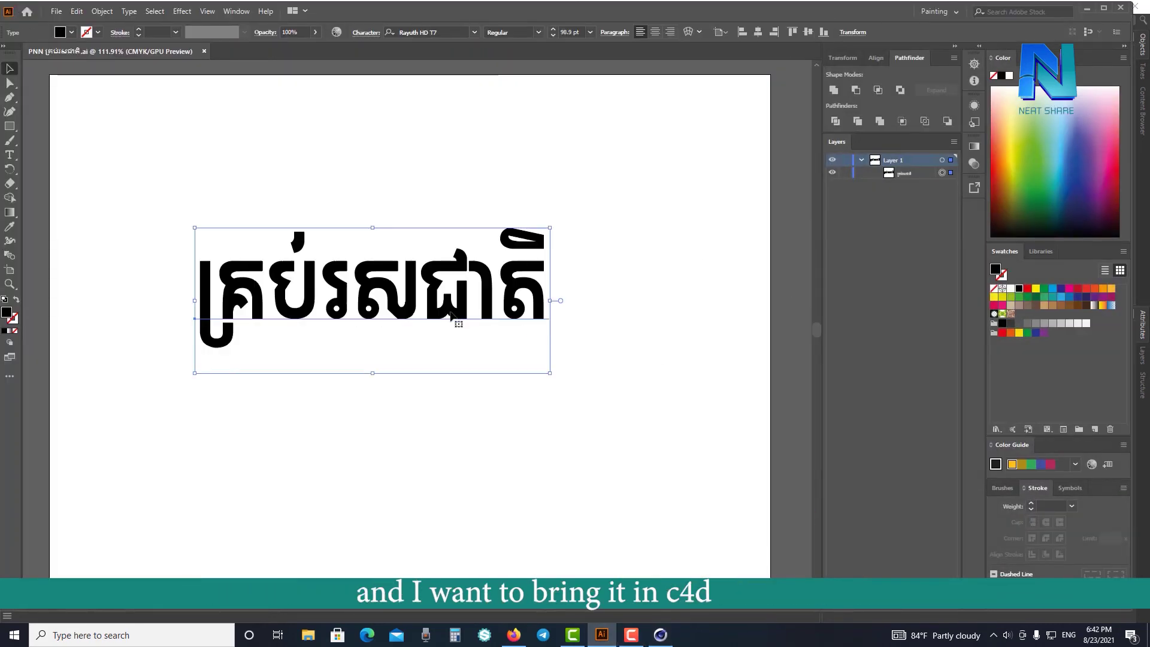
pyautogui.click(408, 204)
pyautogui.click(439, 297)
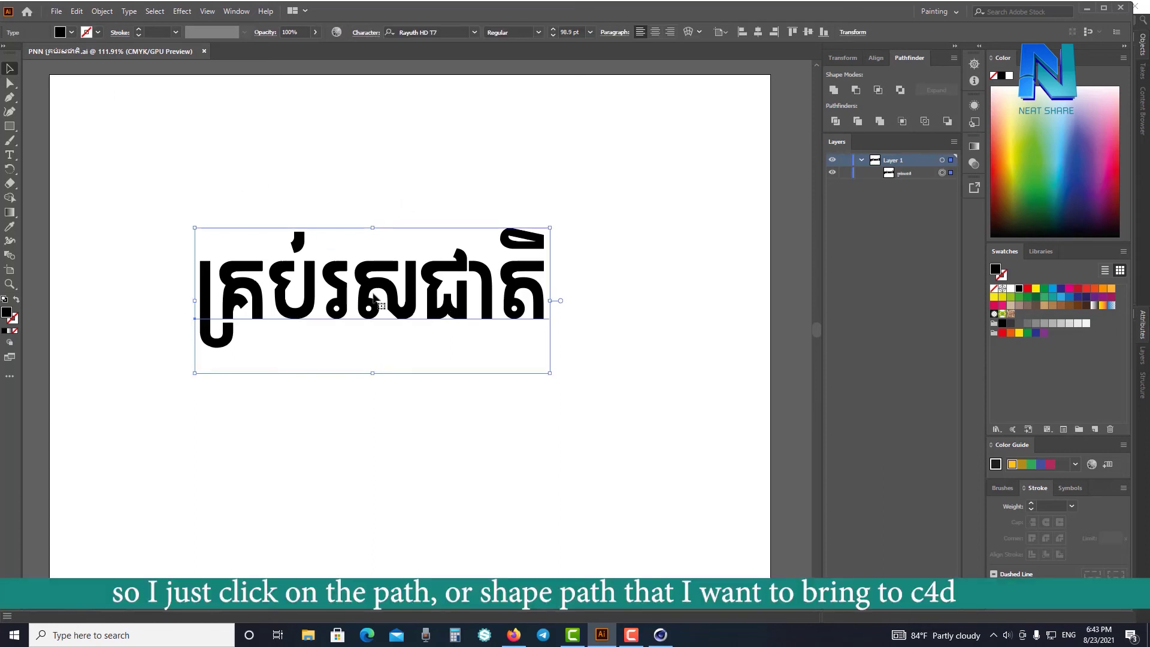
pyautogui.click(101, 12)
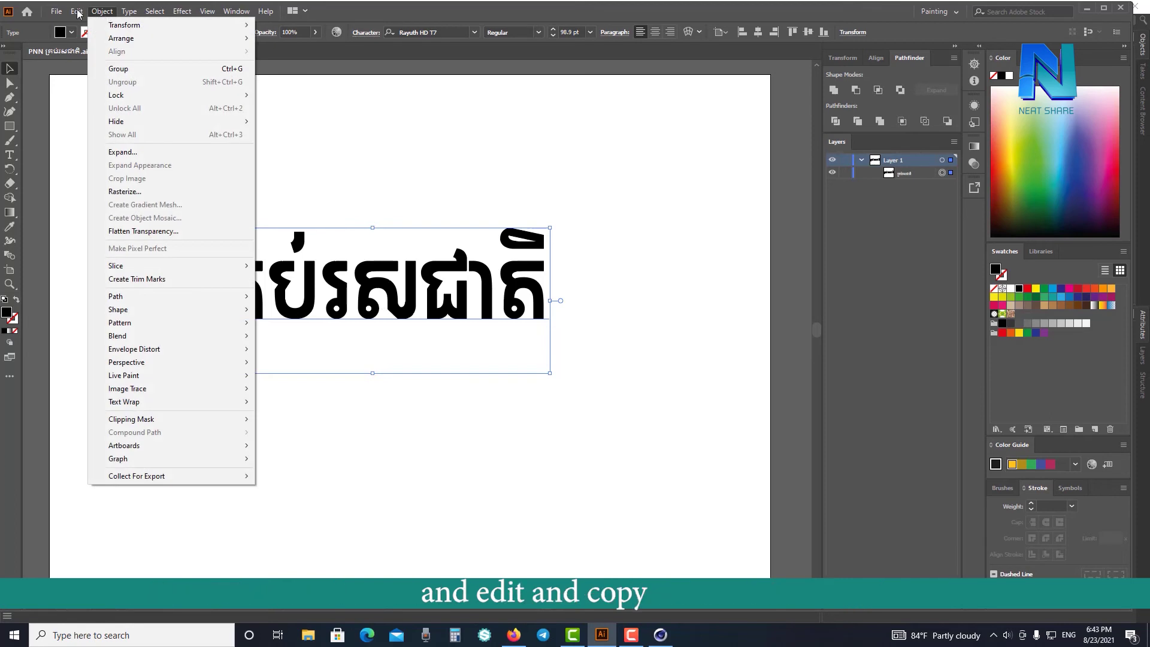
pyautogui.click(116, 72)
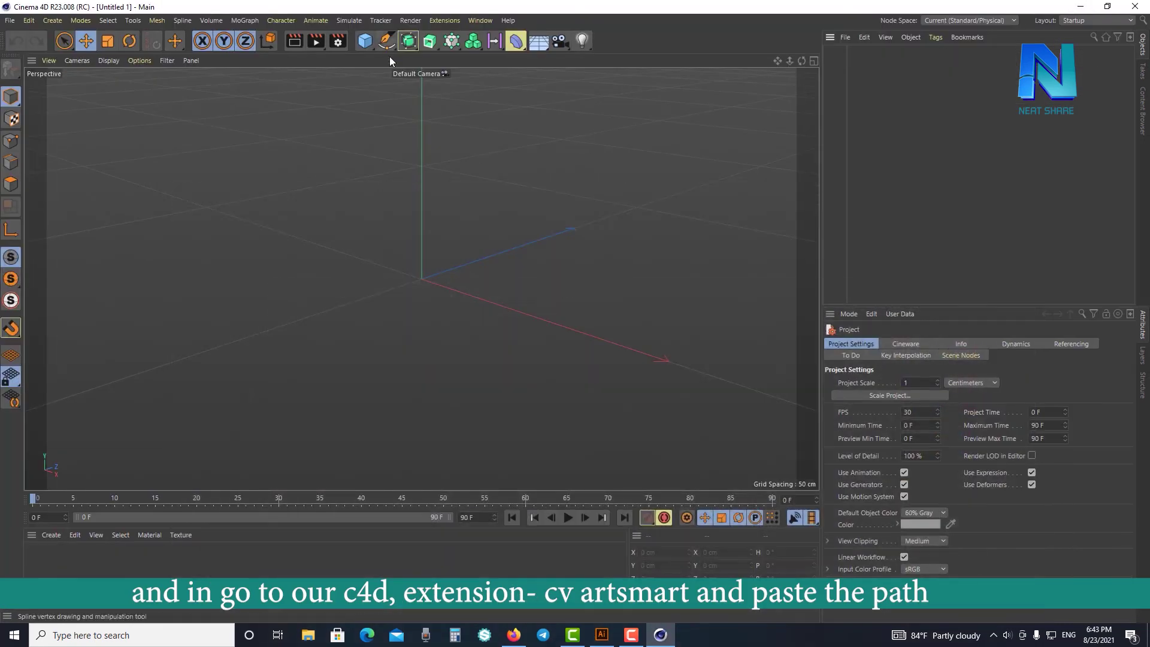
# Paste the Illustrator outlines via Extensions > CV-ArtSmart > CV-ArtSmart Paste.
pyautogui.click(444, 21)
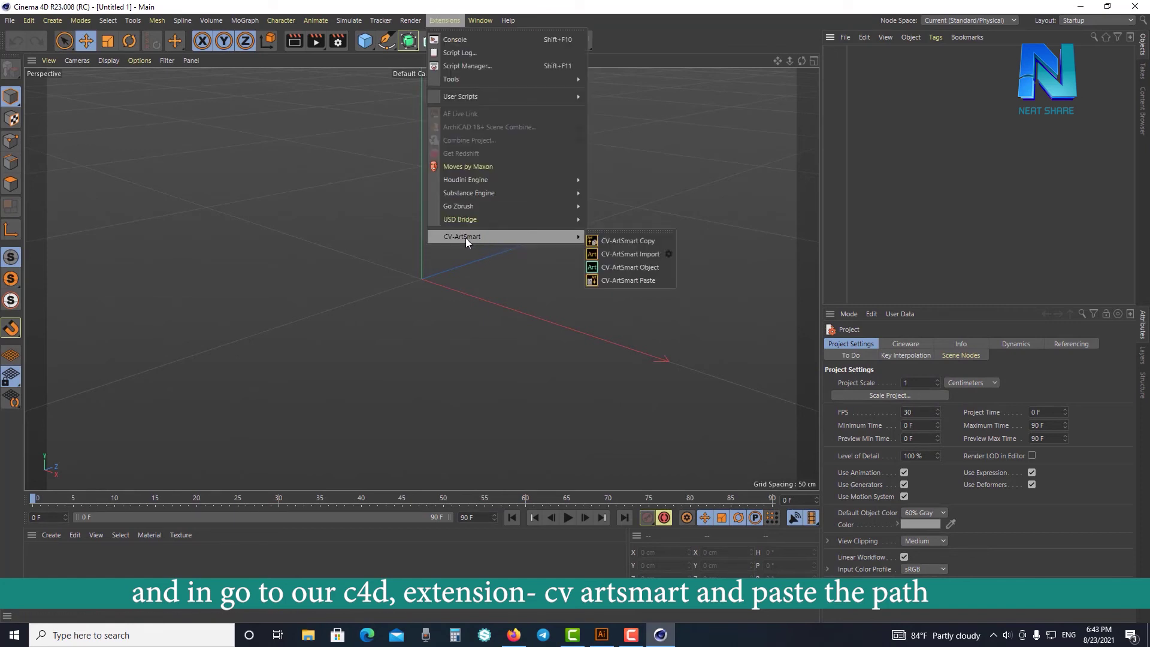
pyautogui.click(639, 281)
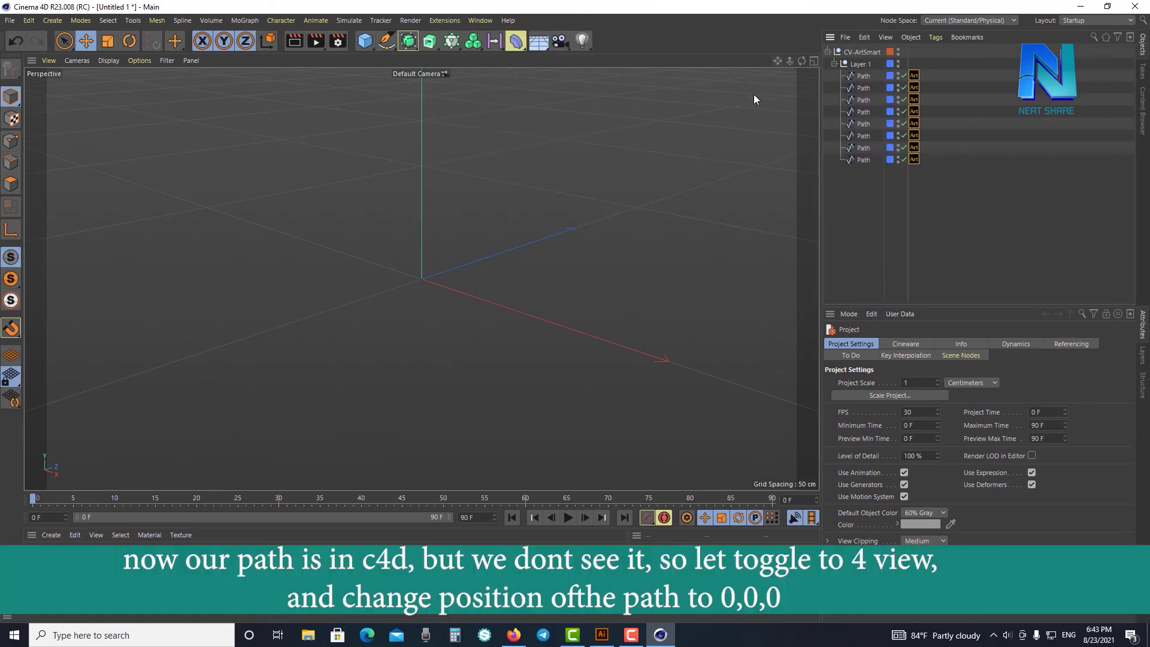
# Split into four viewports, zoom the front view, and select Layer 1 with its paths.
pyautogui.click(816, 60)
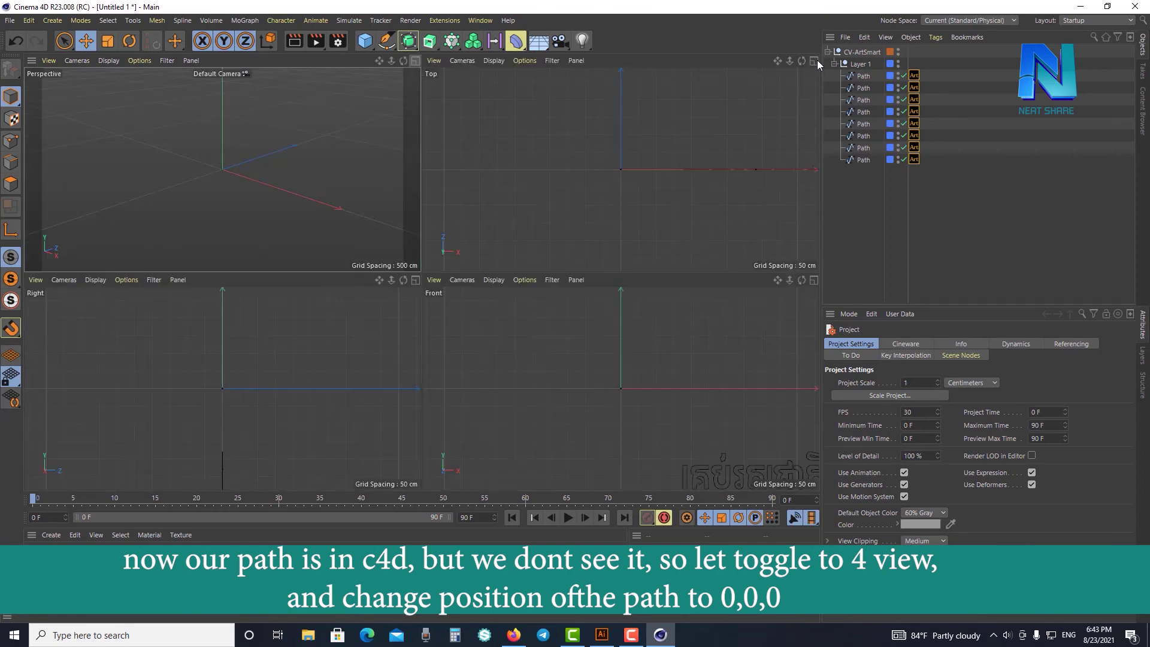
pyautogui.moveTo(792, 278); pyautogui.dragTo(669, 447)
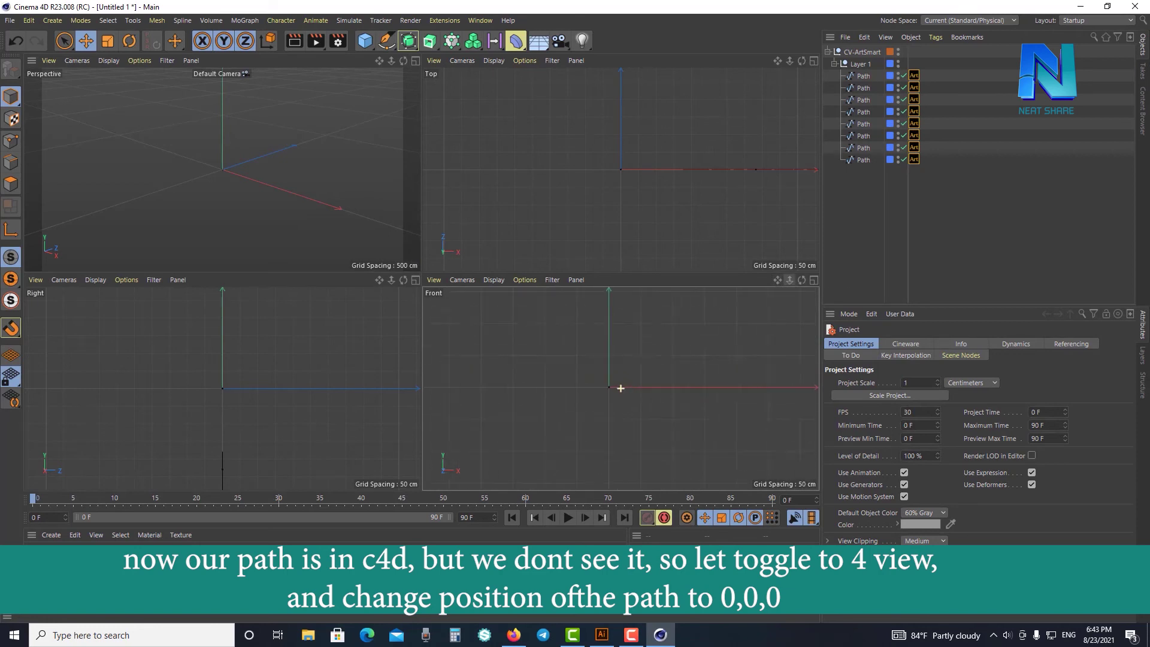
pyautogui.click(863, 64)
# Set Layer 1's P.X and P.Y to 0 so the text sits at the origin.
pyautogui.click(860, 344)
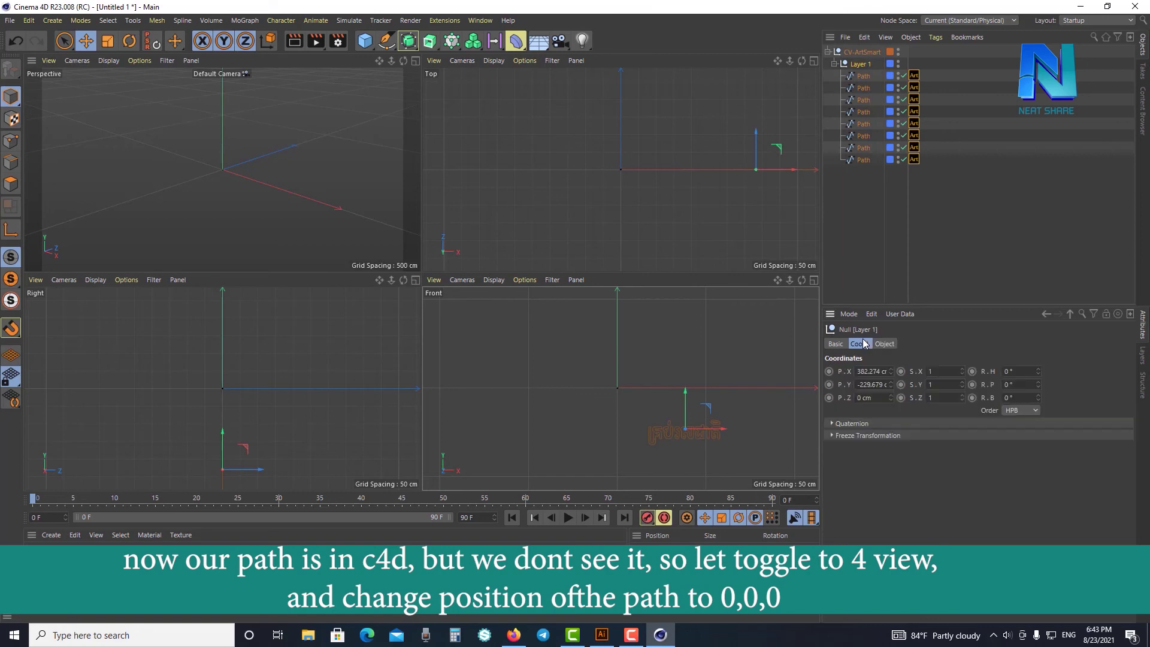
pyautogui.click(872, 371)
pyautogui.write('0')
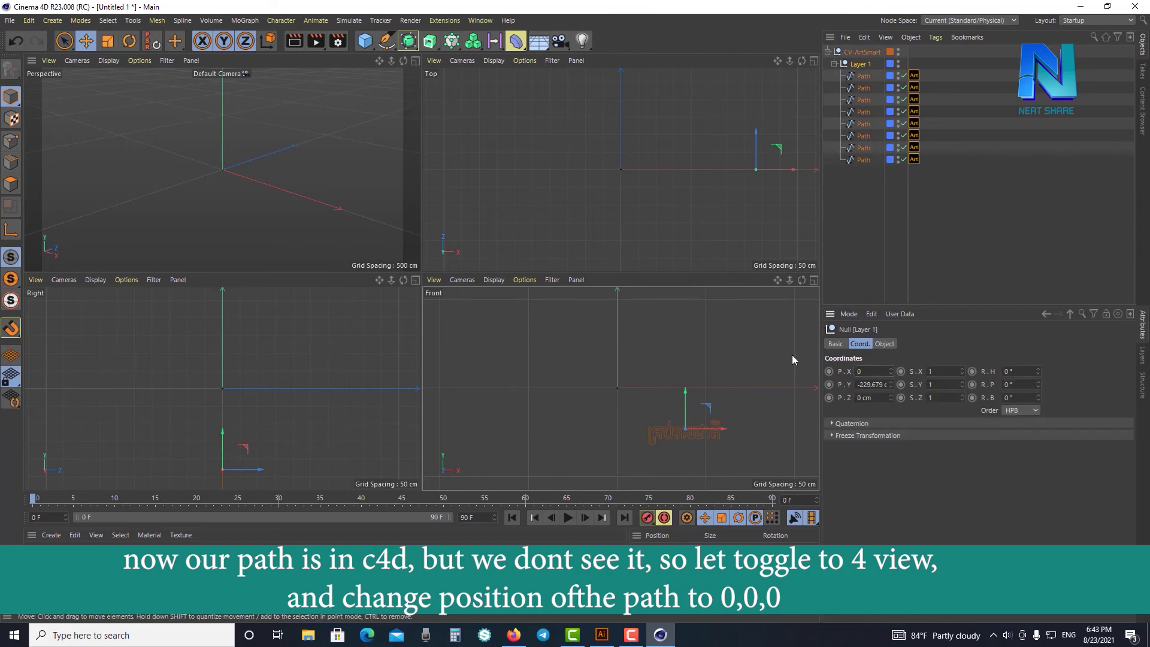
pyautogui.press('Tab')
pyautogui.write('0')
pyautogui.press('Tab')
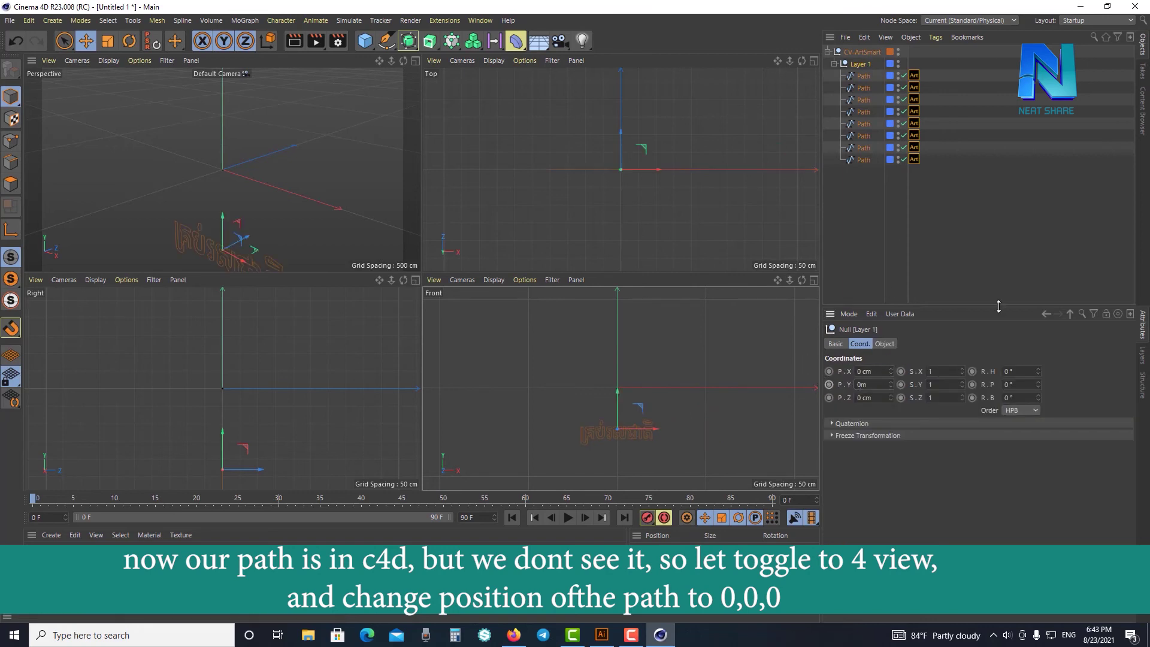
pyautogui.click(998, 259)
# Maximize the Perspective view and zoom in on the Khmer text outlines.
pyautogui.moveTo(403, 61); pyautogui.dragTo(413, 60)
pyautogui.click(415, 60)
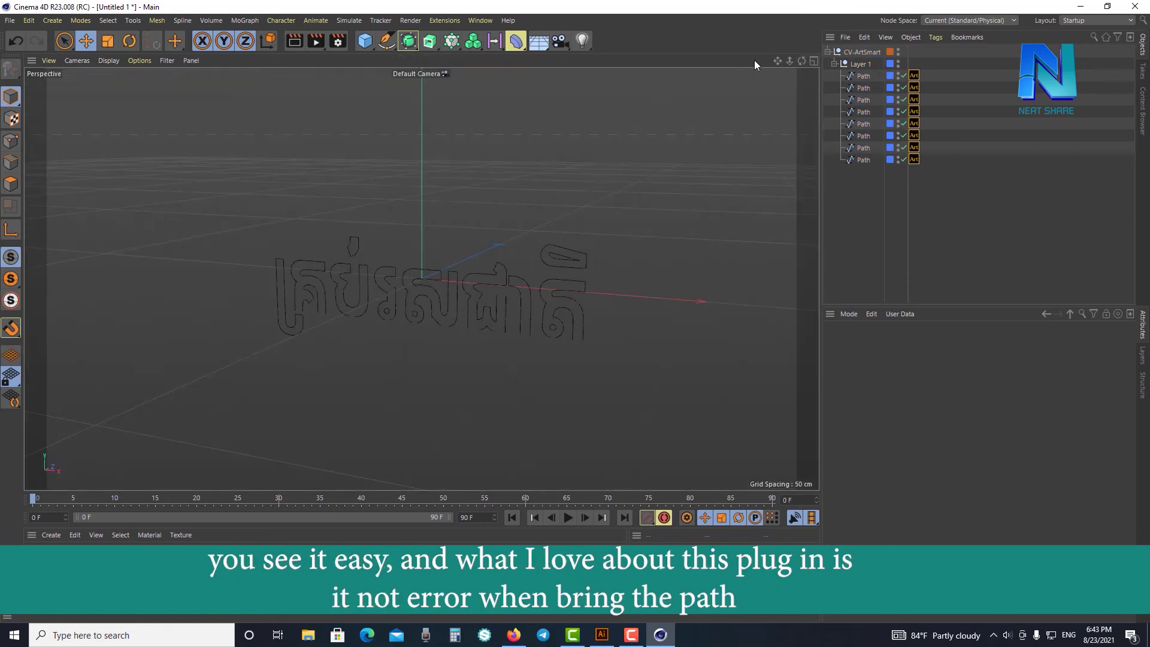
pyautogui.moveTo(791, 61); pyautogui.dragTo(875, 164)
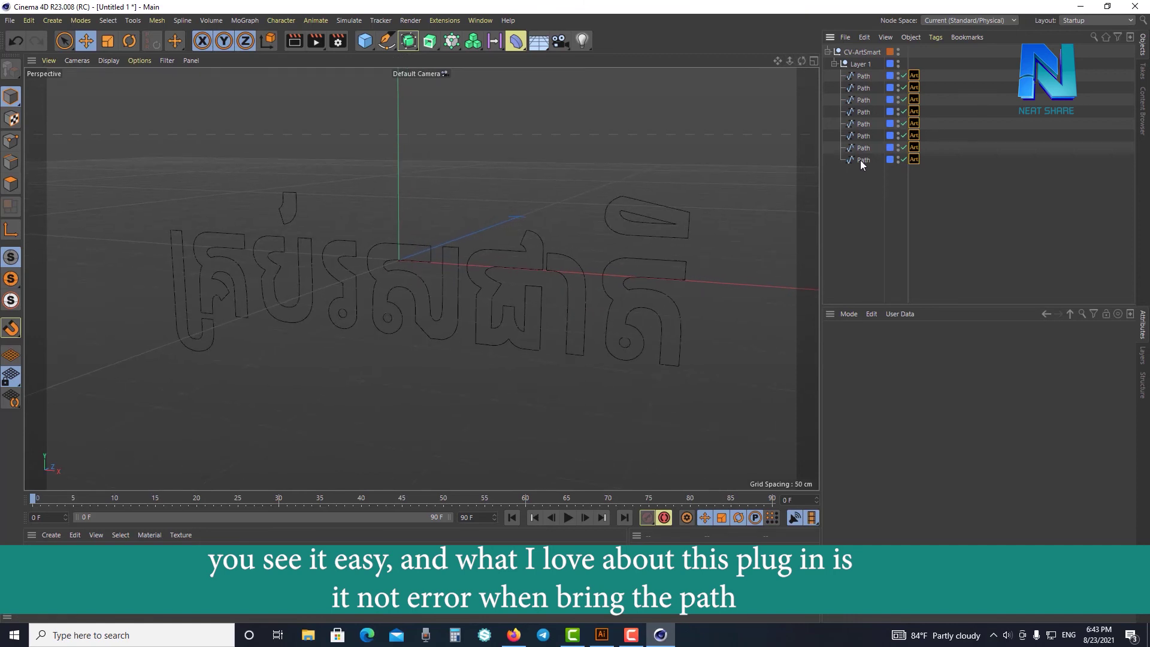
# Select the Path splines one by one to see which letter each holds.
pyautogui.click(860, 137)
pyautogui.click(862, 124)
pyautogui.click(863, 100)
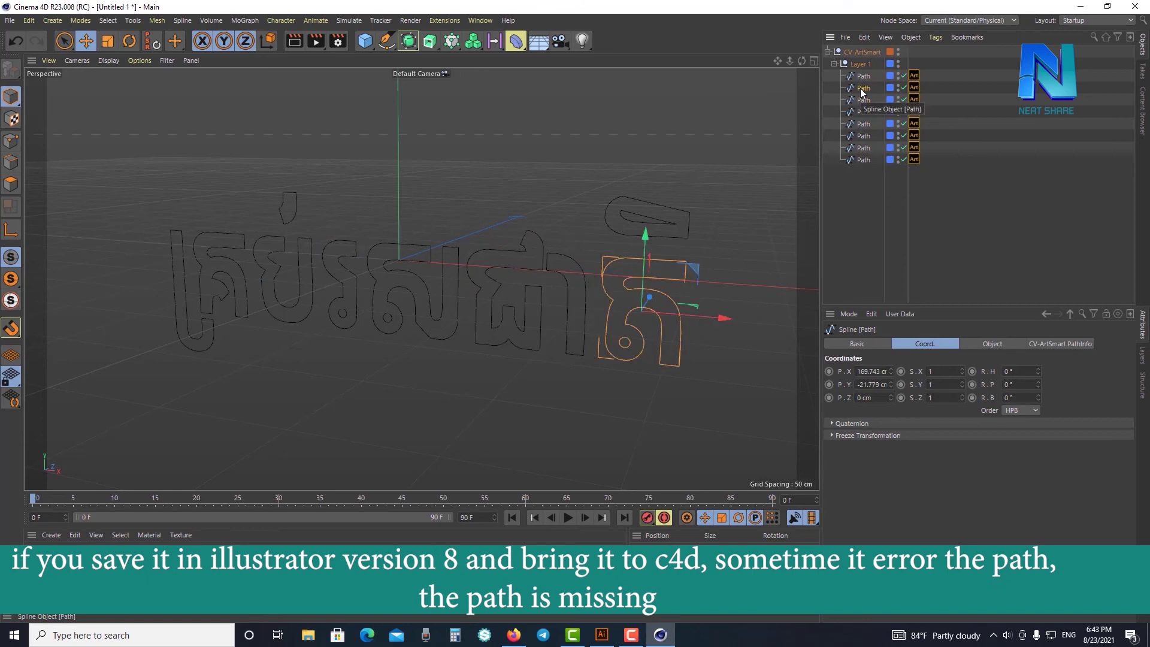
pyautogui.click(866, 77)
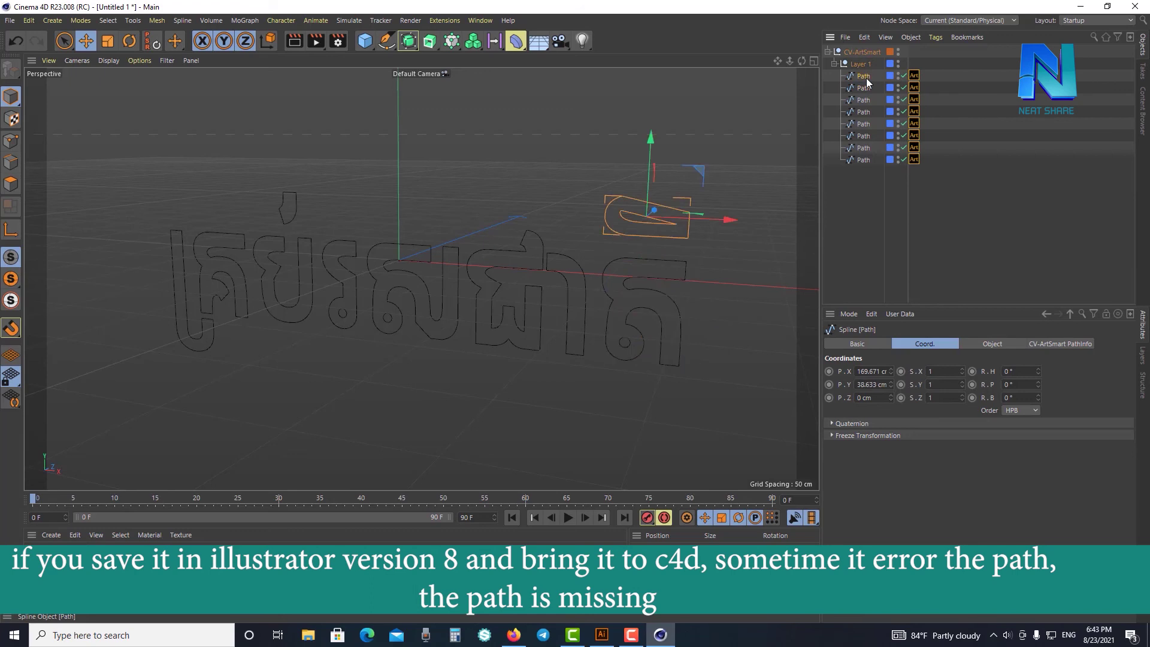
pyautogui.click(869, 112)
pyautogui.click(871, 147)
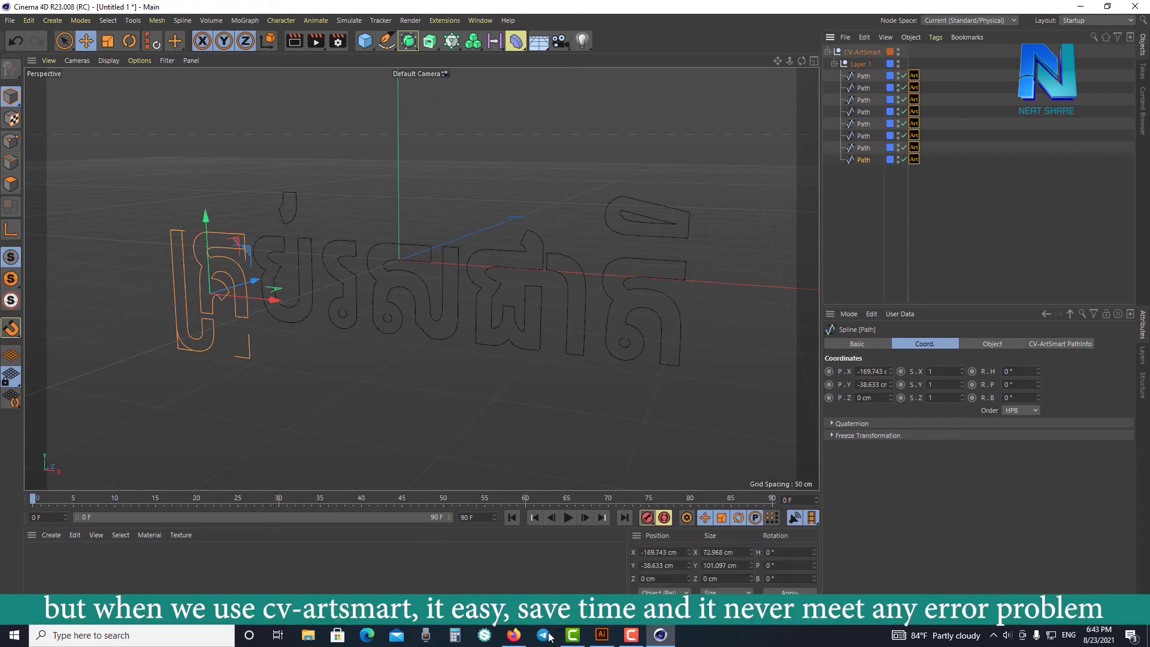
# Bring up Firefox's Cineversity CV-ArtSmart page and scroll through it.
pyautogui.click(516, 641)
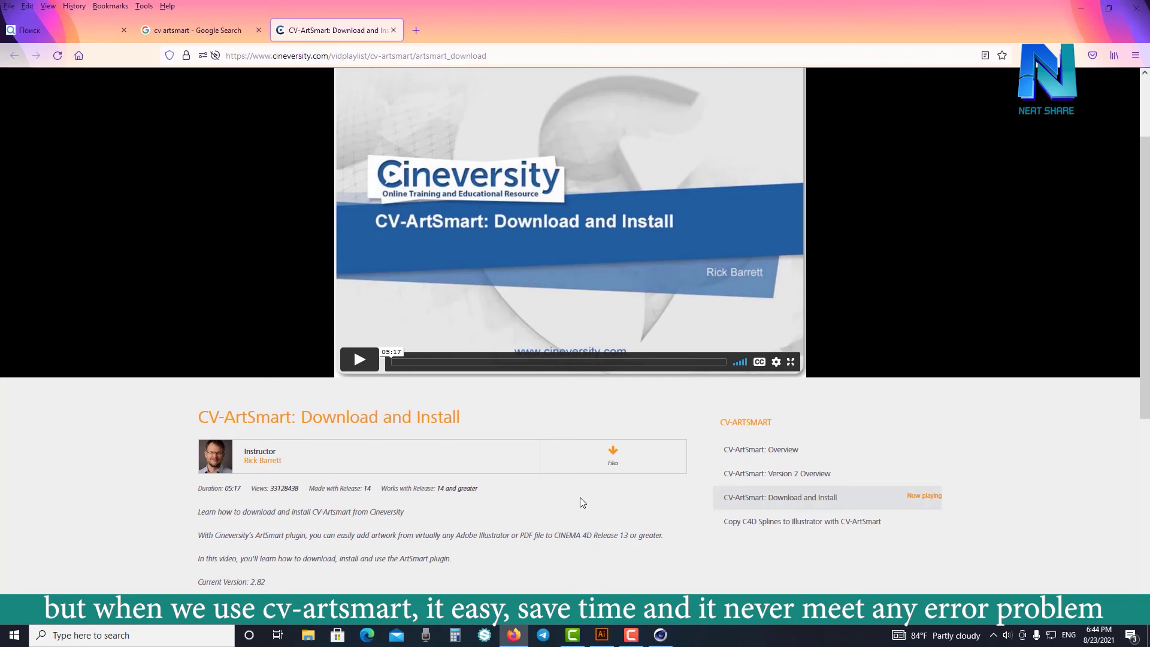
pyautogui.scroll(3, 664, 550)
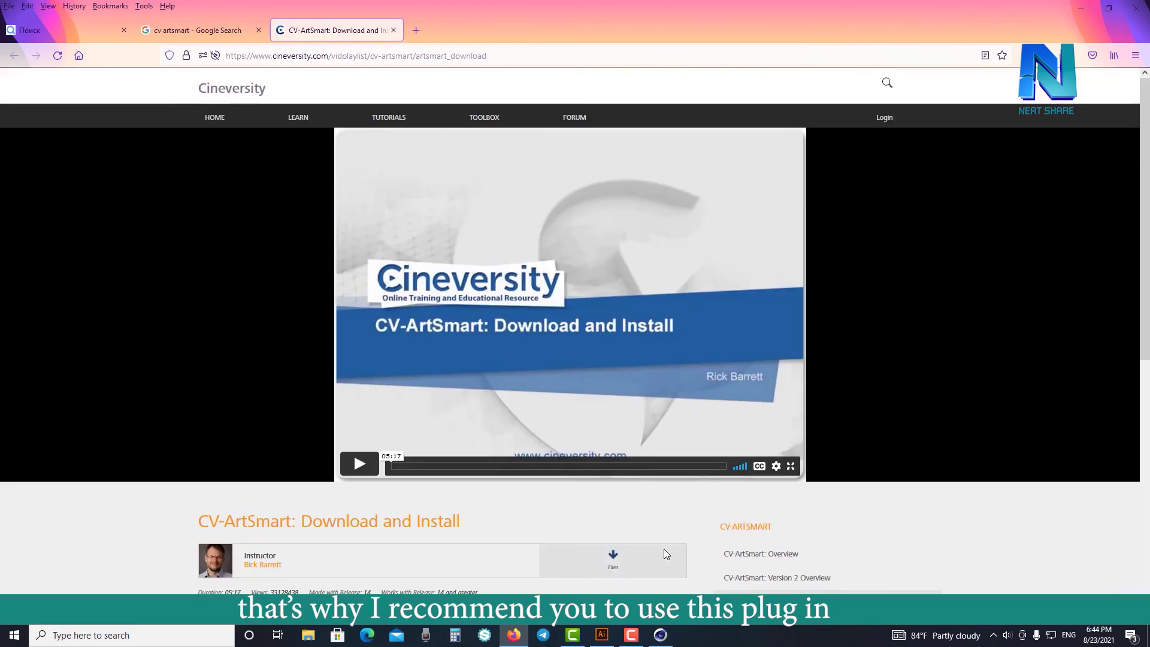
pyautogui.scroll(-6, 663, 549)
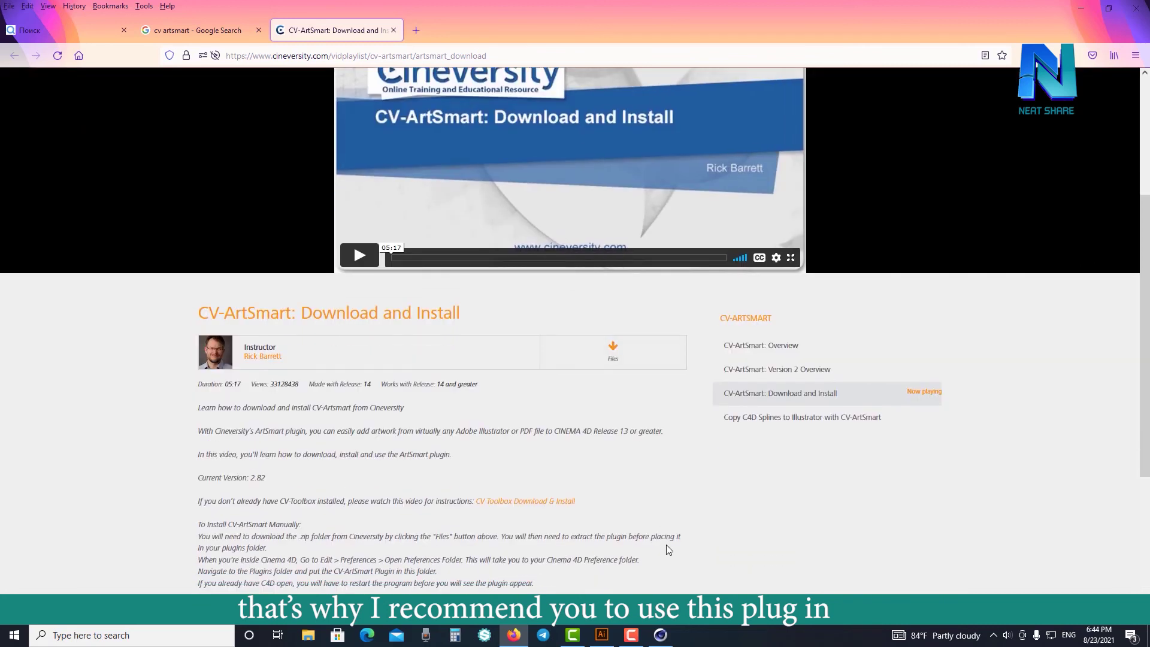
pyautogui.scroll(-1, 666, 545)
pyautogui.scroll(3, 666, 545)
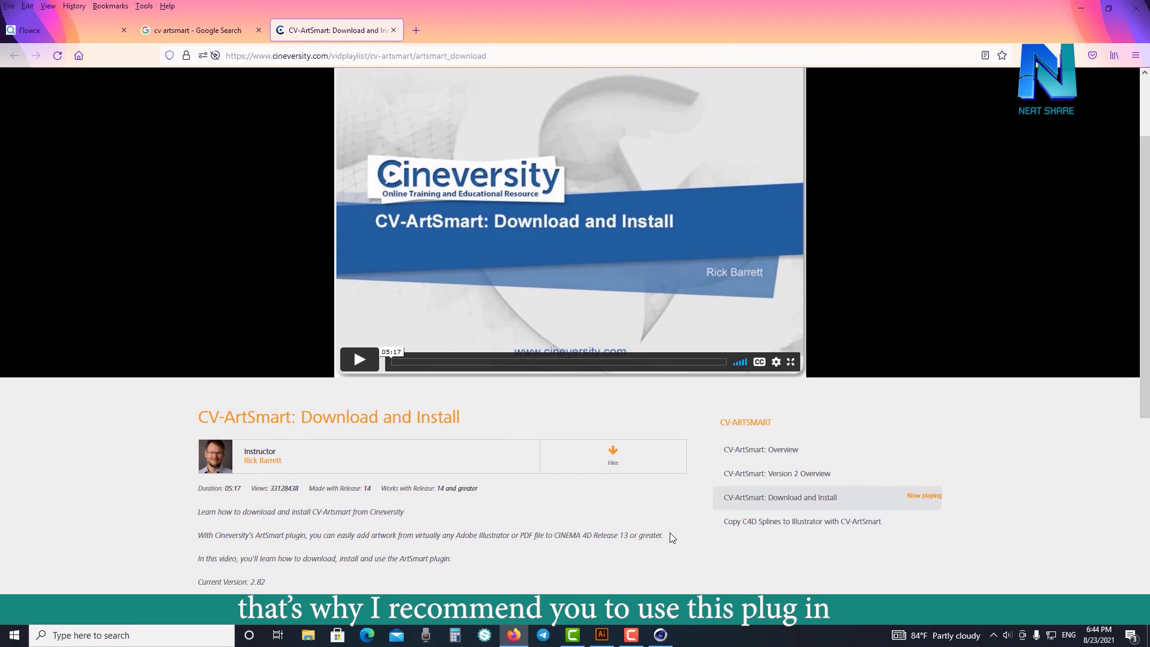
pyautogui.scroll(3, 670, 537)
# Check the cv artsmart search results, then reread the Cineversity manual install instructions.
pyautogui.click(230, 38)
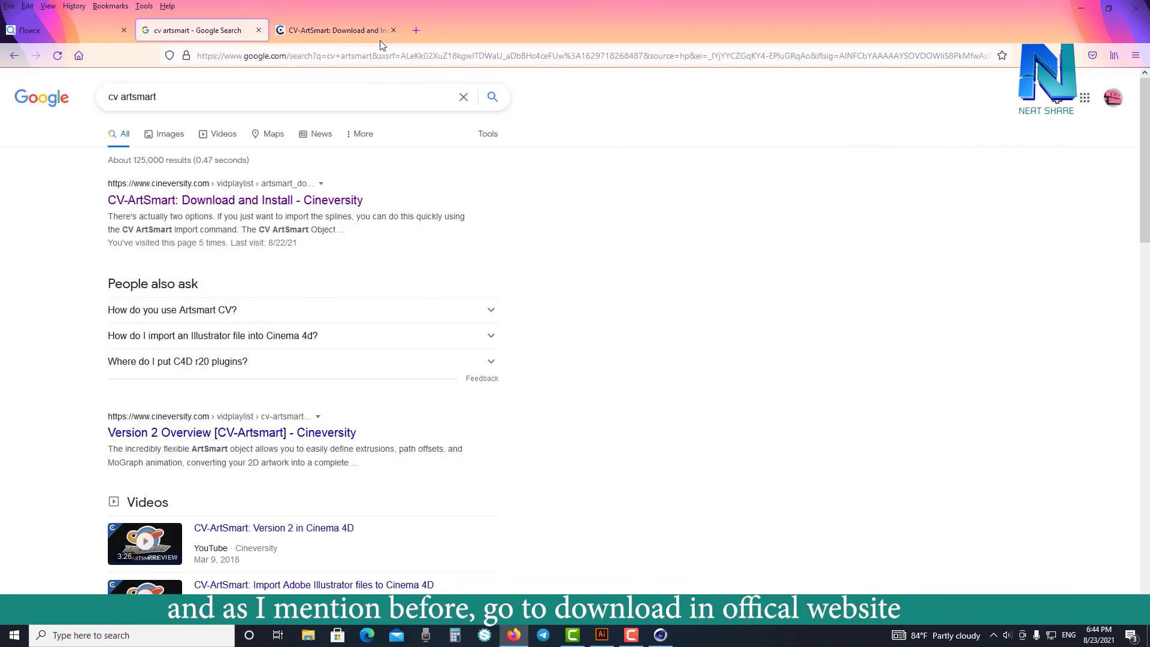
pyautogui.click(380, 41)
pyautogui.click(582, 52)
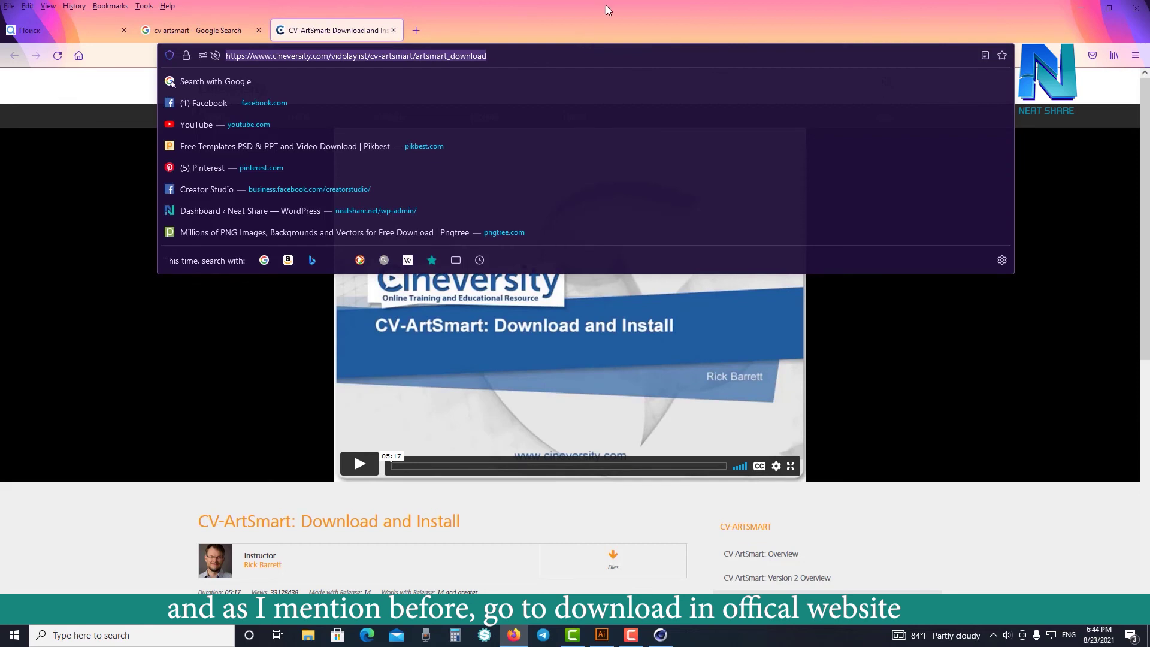
pyautogui.press('Escape')
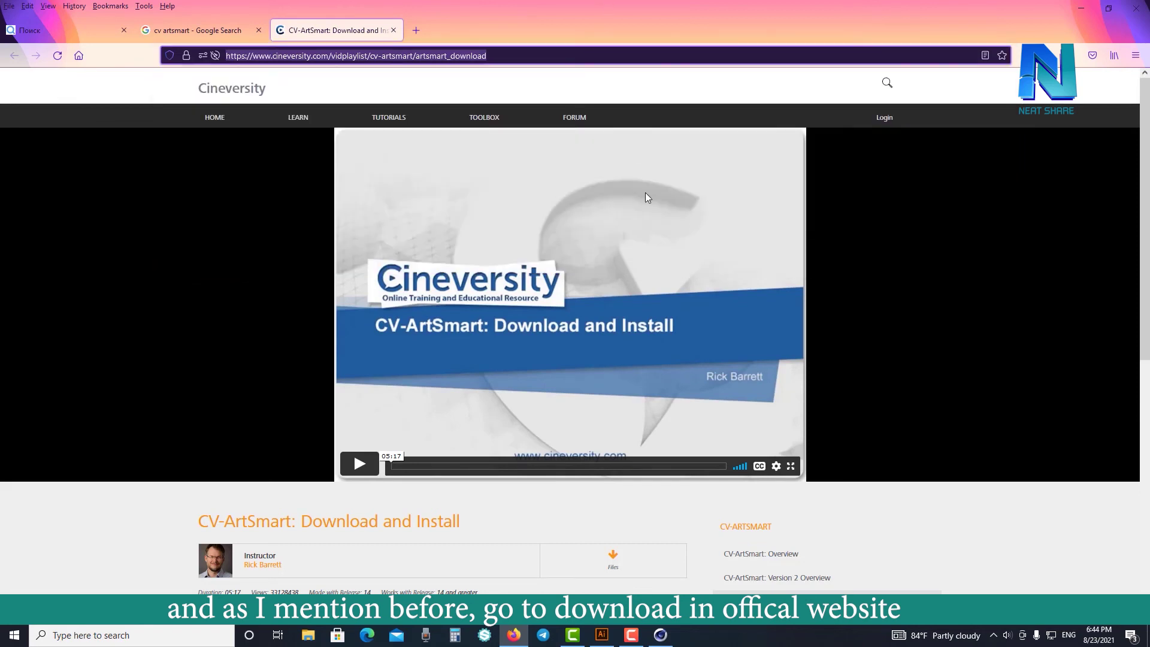
pyautogui.scroll(-3, 678, 483)
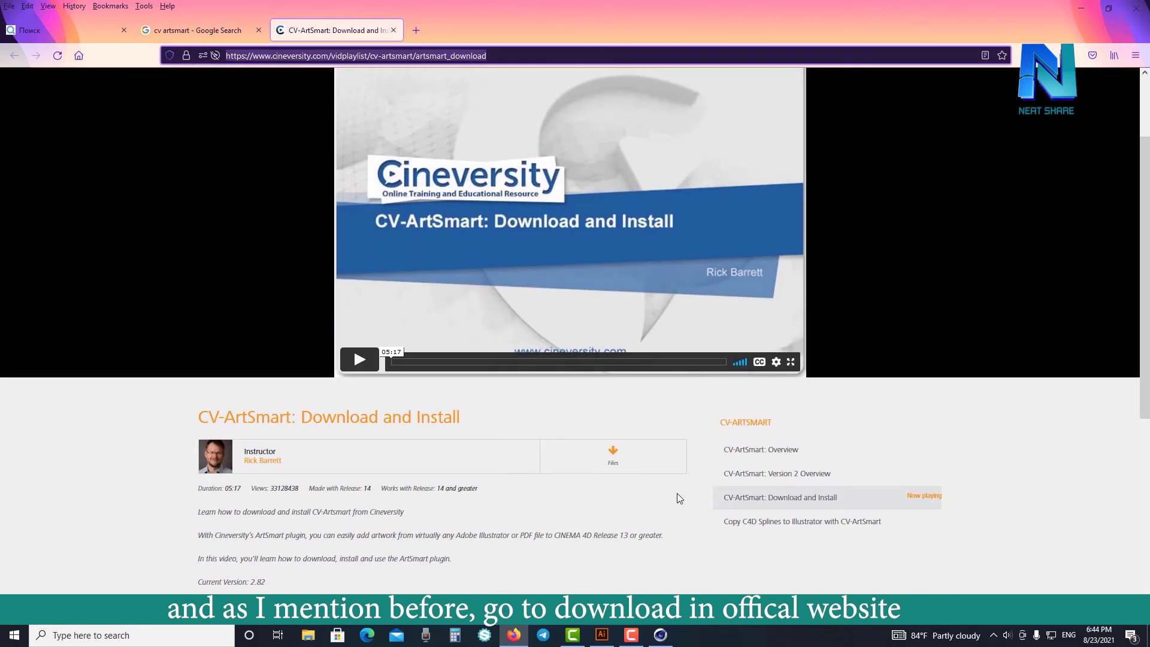
pyautogui.scroll(3, 677, 494)
pyautogui.scroll(-1, 676, 493)
pyautogui.scroll(-2, 677, 495)
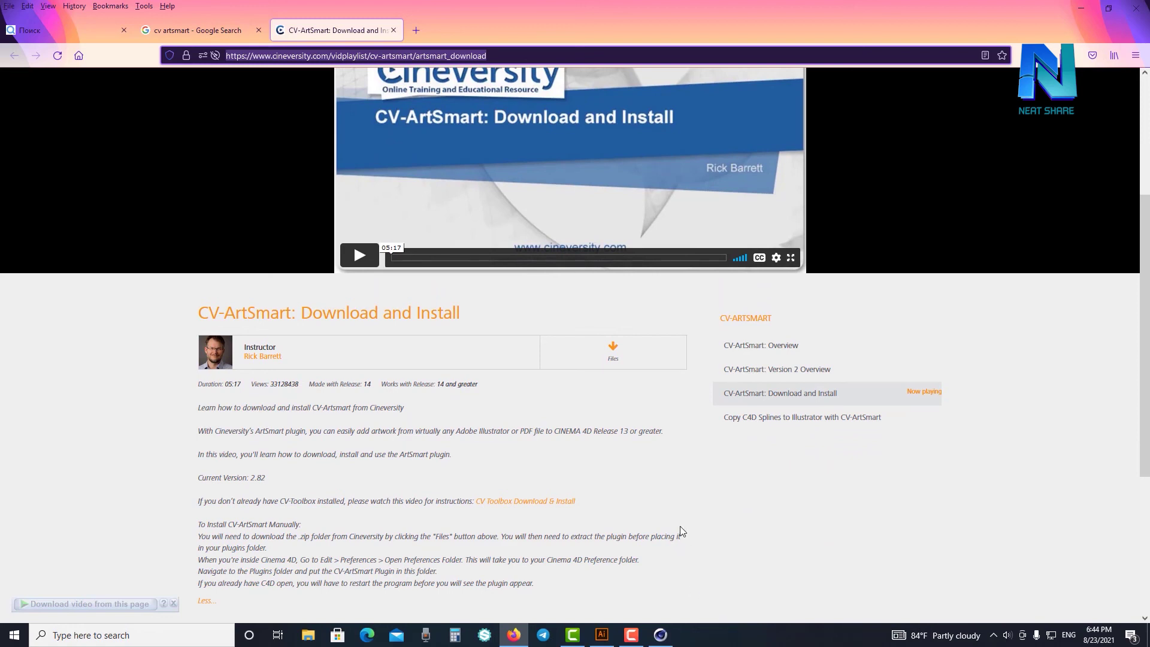
pyautogui.scroll(4, 680, 527)
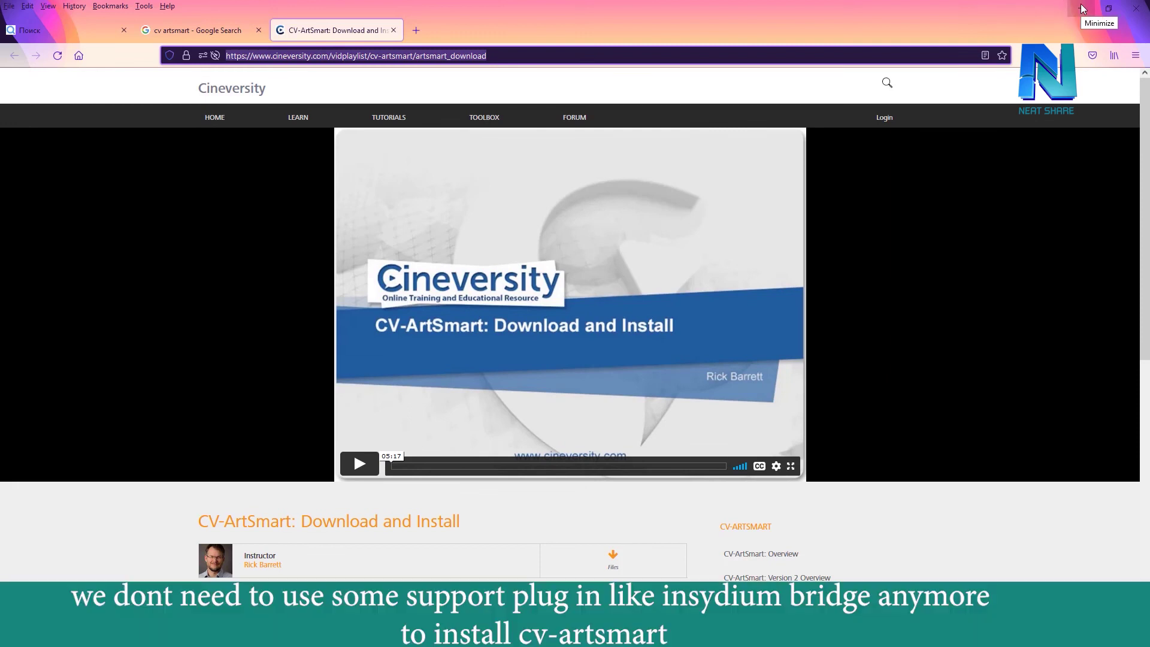
# Return to Cinema 4D, face the text frontally, and select the fourth Path.
pyautogui.click(1083, 8)
pyautogui.moveTo(802, 61); pyautogui.dragTo(420, 278)
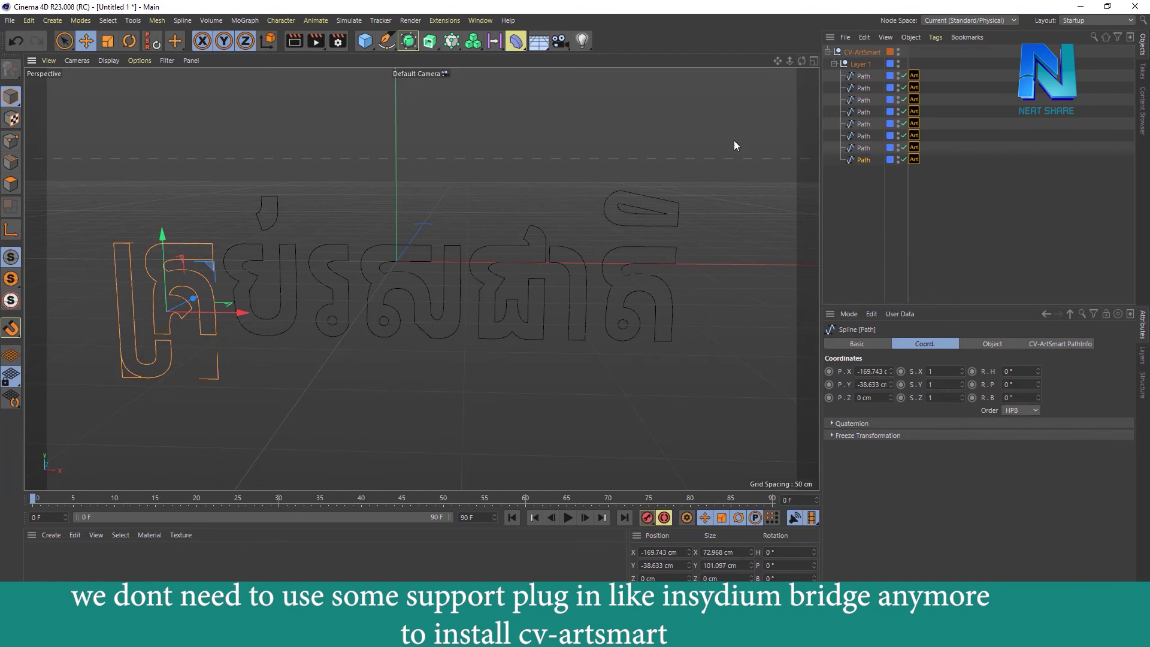
pyautogui.click(863, 112)
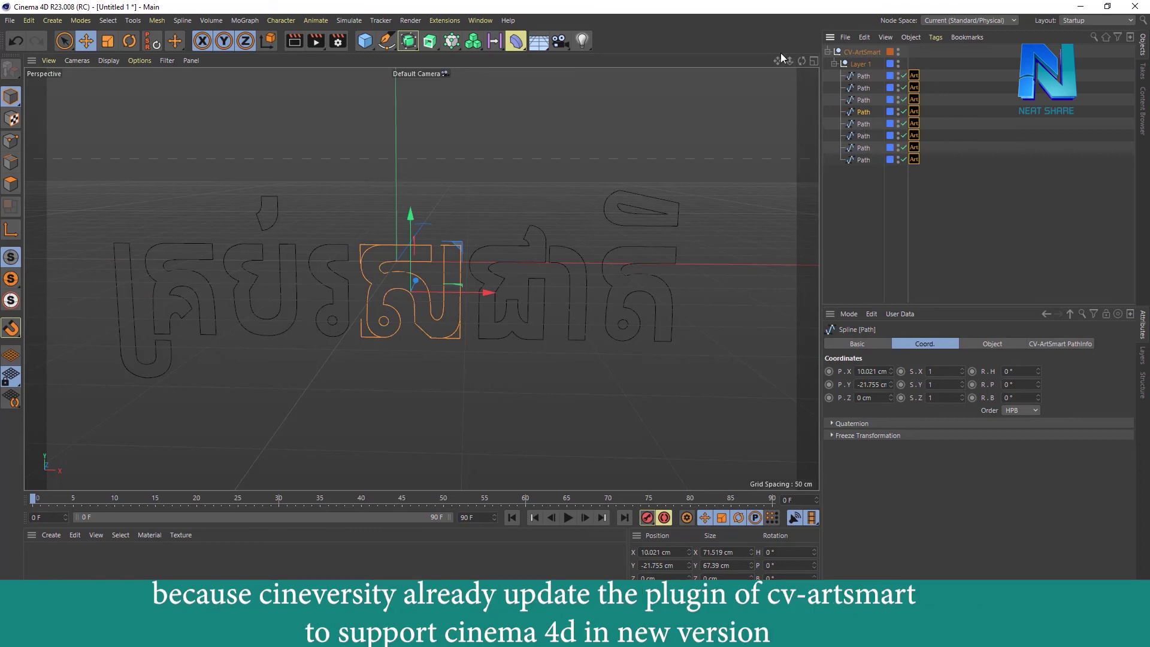
pyautogui.moveTo(779, 60); pyautogui.dragTo(762, 47)
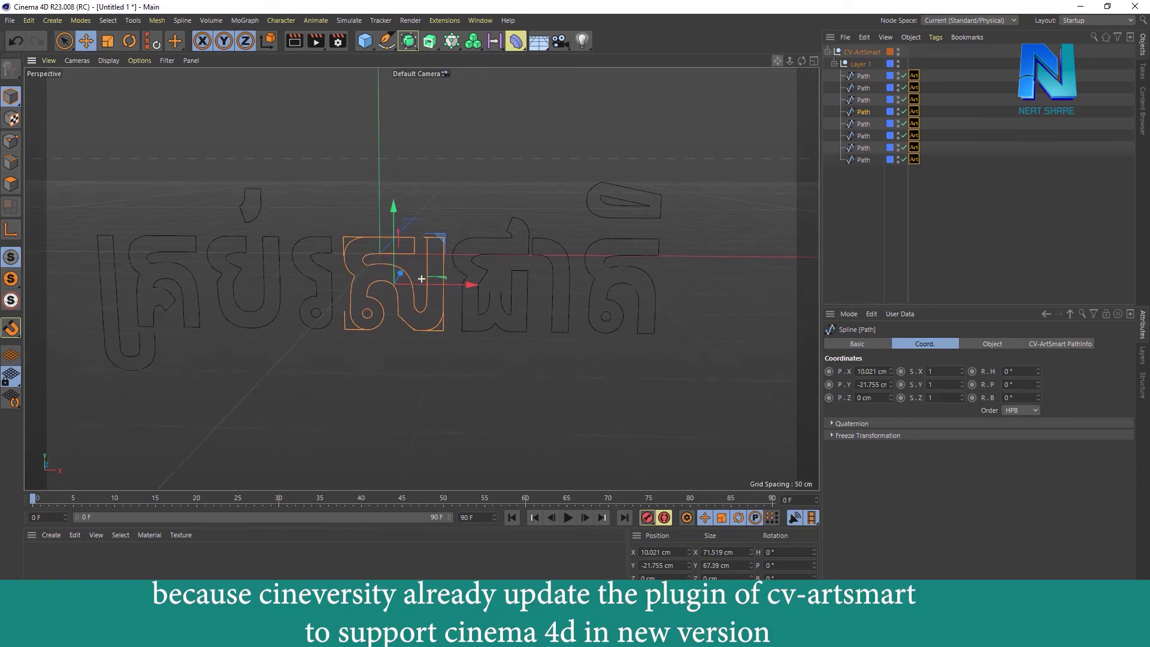
# Select individual Khmer letters and the top accent in the viewport, then deselect.
pyautogui.click(522, 241)
pyautogui.click(630, 200)
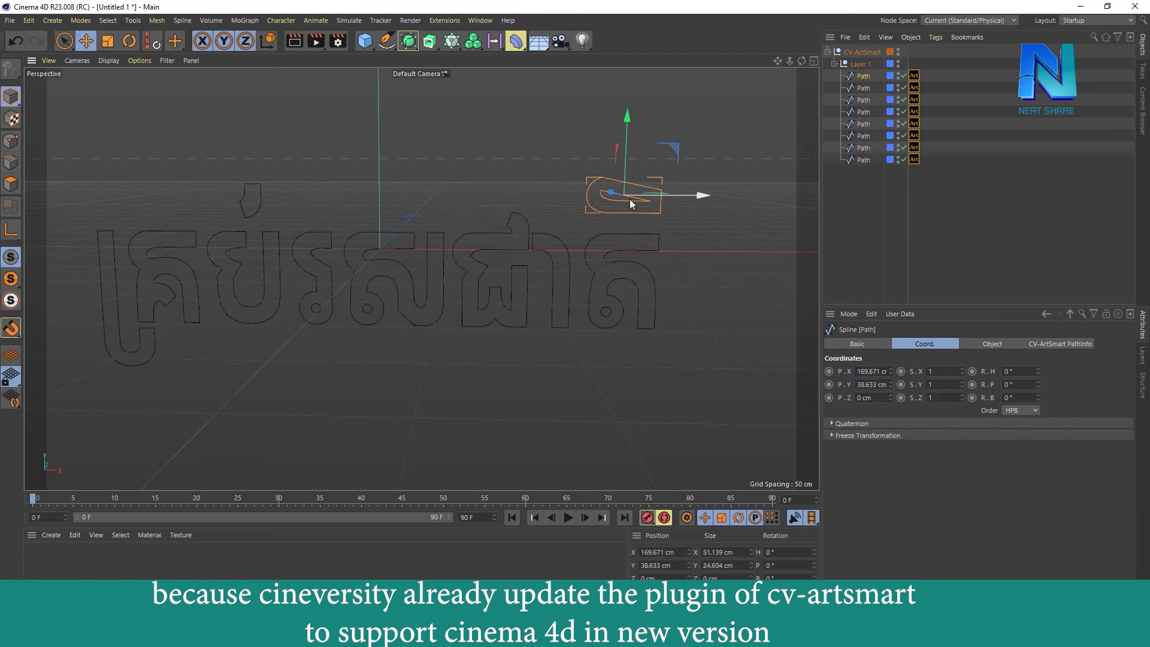
pyautogui.click(491, 303)
pyautogui.click(386, 313)
pyautogui.click(295, 297)
pyautogui.click(181, 289)
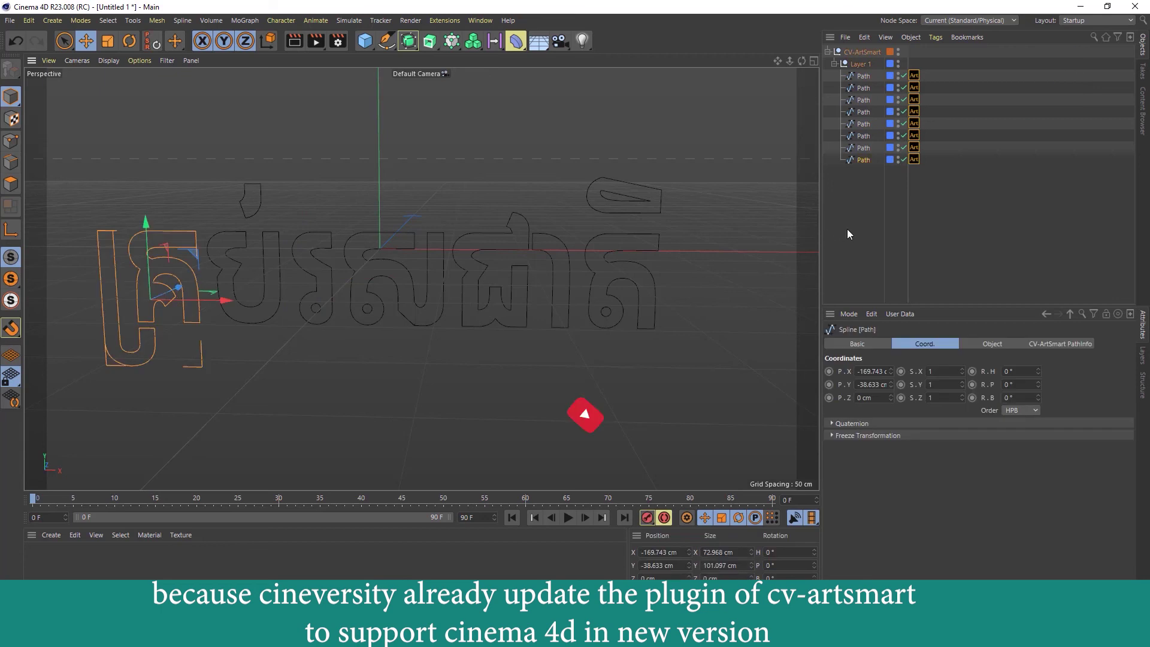